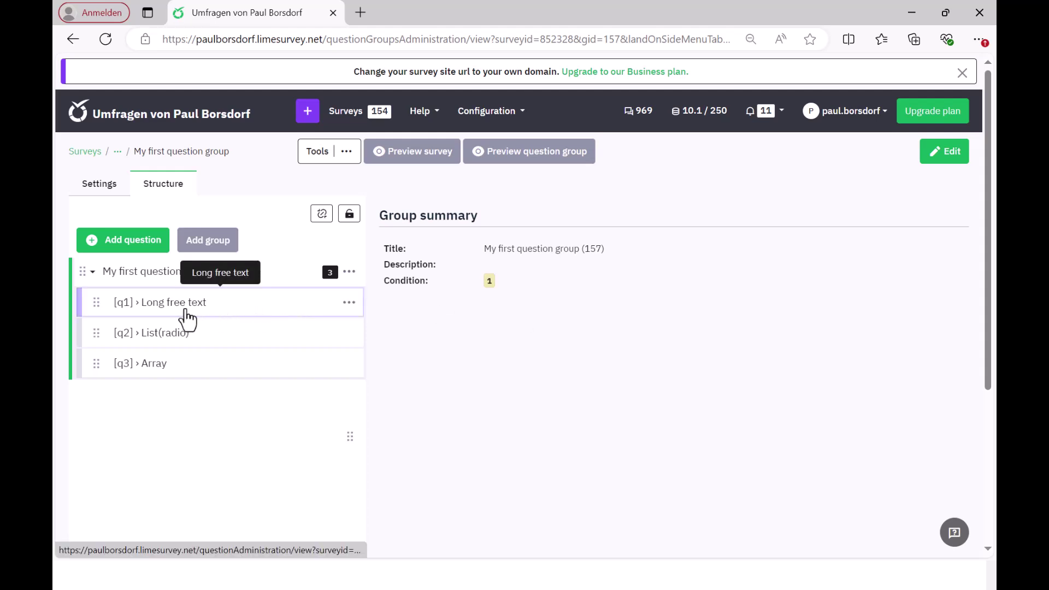
# Open question q1 in the editor and check its code q1 and Long free text type.
pyautogui.click(174, 318)
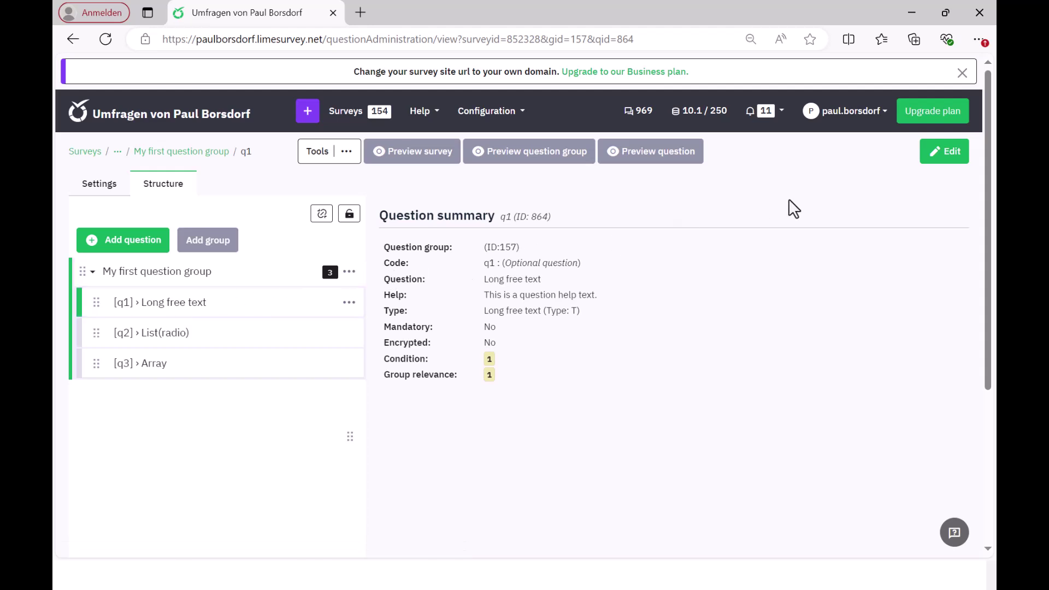
pyautogui.click(941, 155)
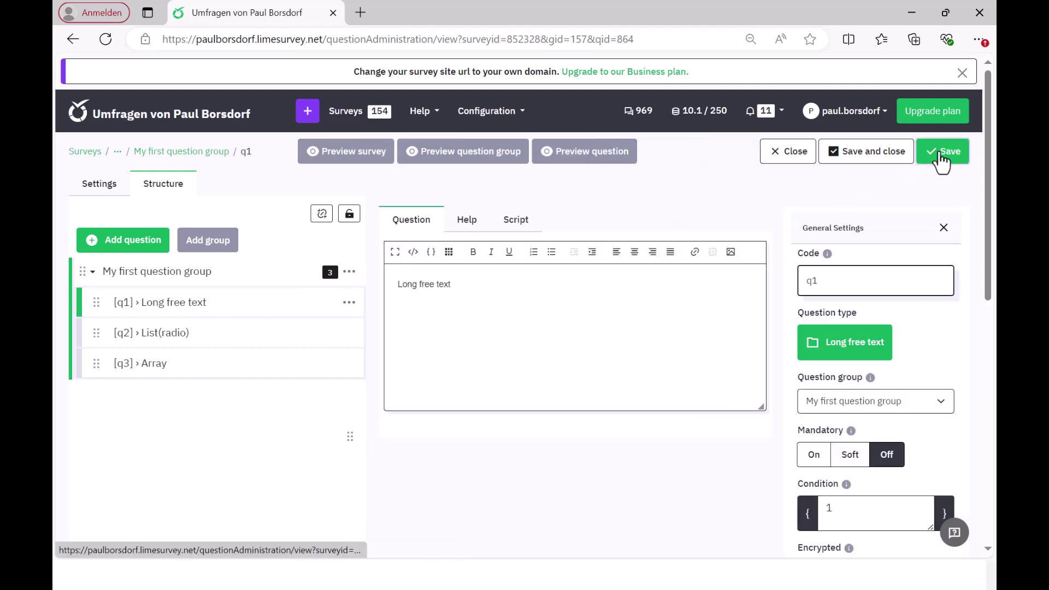
pyautogui.click(833, 281)
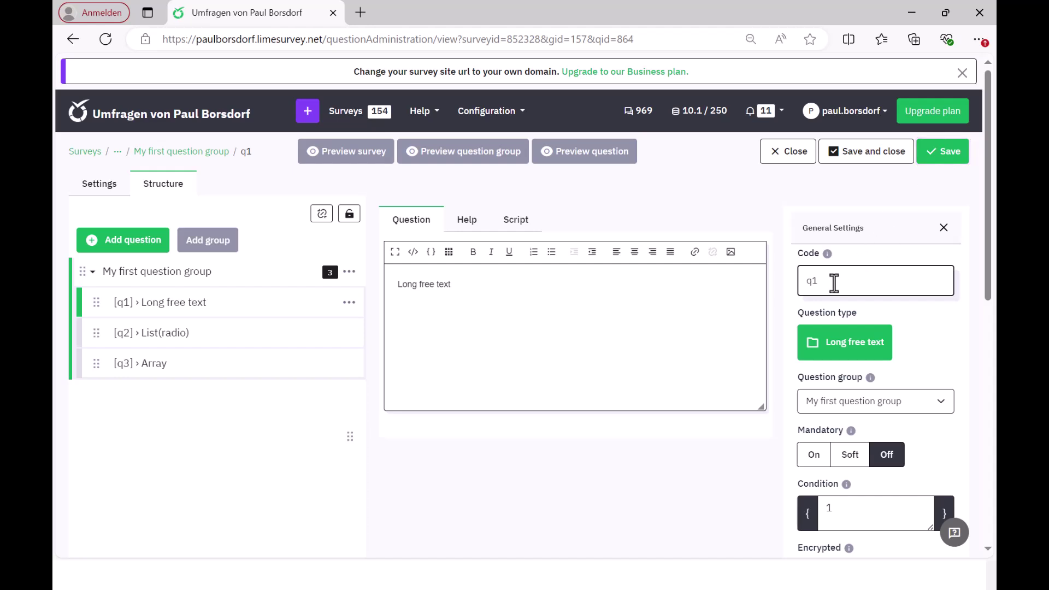
pyautogui.moveTo(819, 283); pyautogui.dragTo(799, 286)
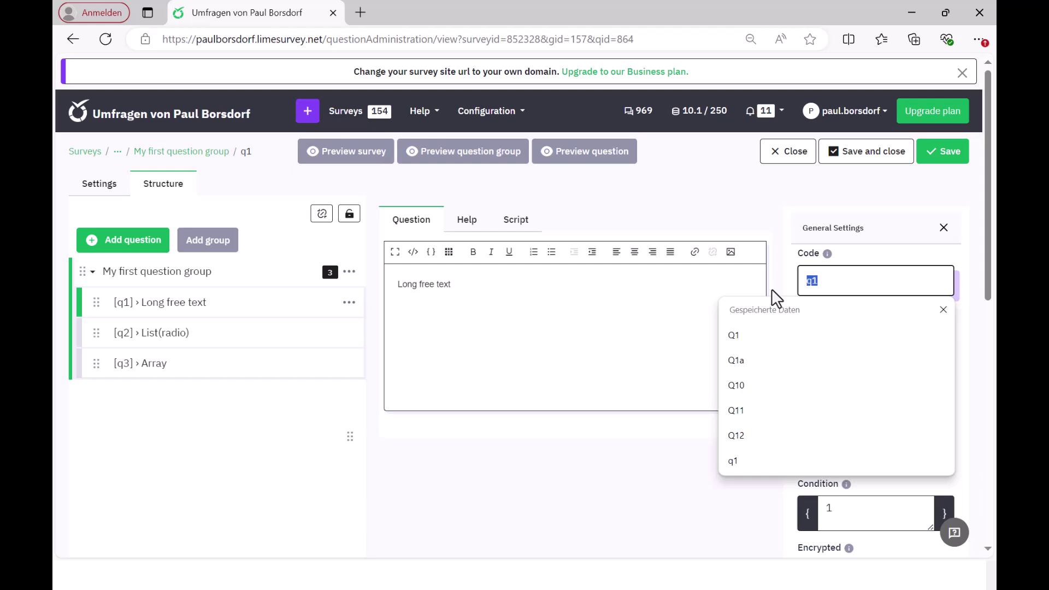
pyautogui.click(635, 314)
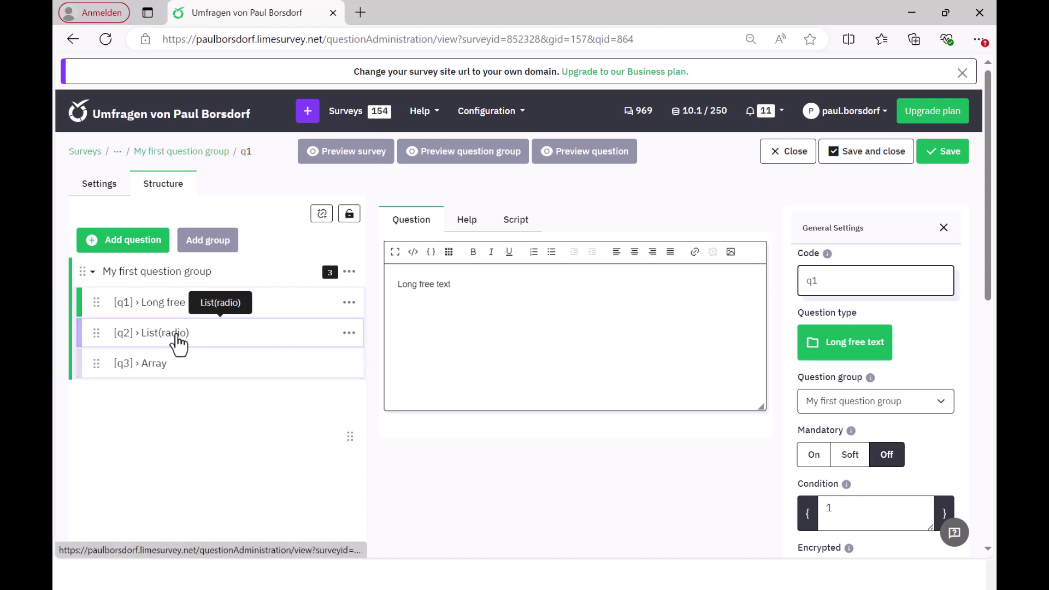
# Open q2 for editing and inspect its code q2 and answer option codes 1, 2 and 3.
pyautogui.click(176, 337)
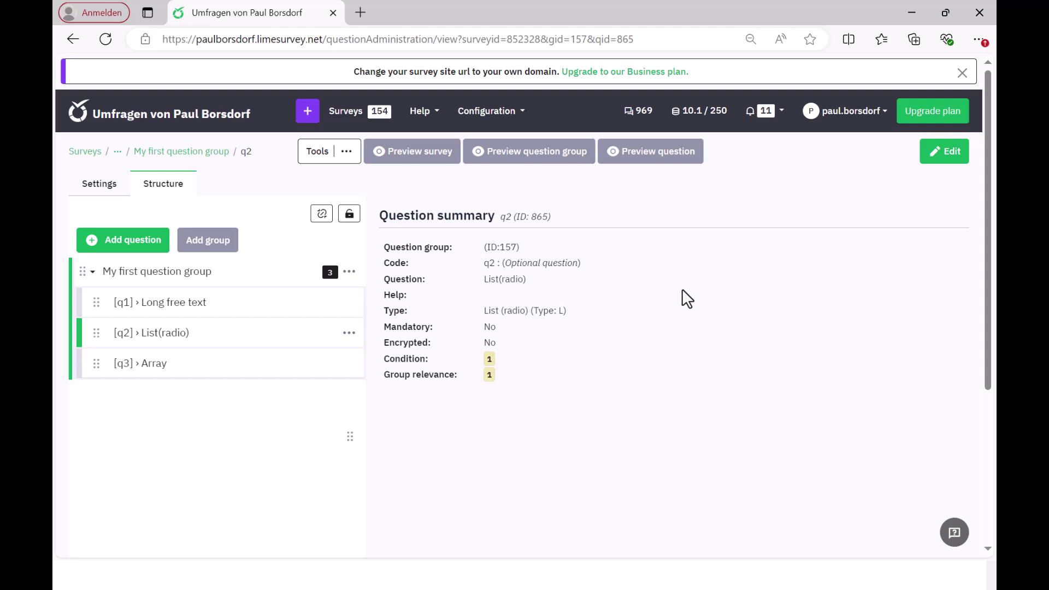
pyautogui.click(956, 155)
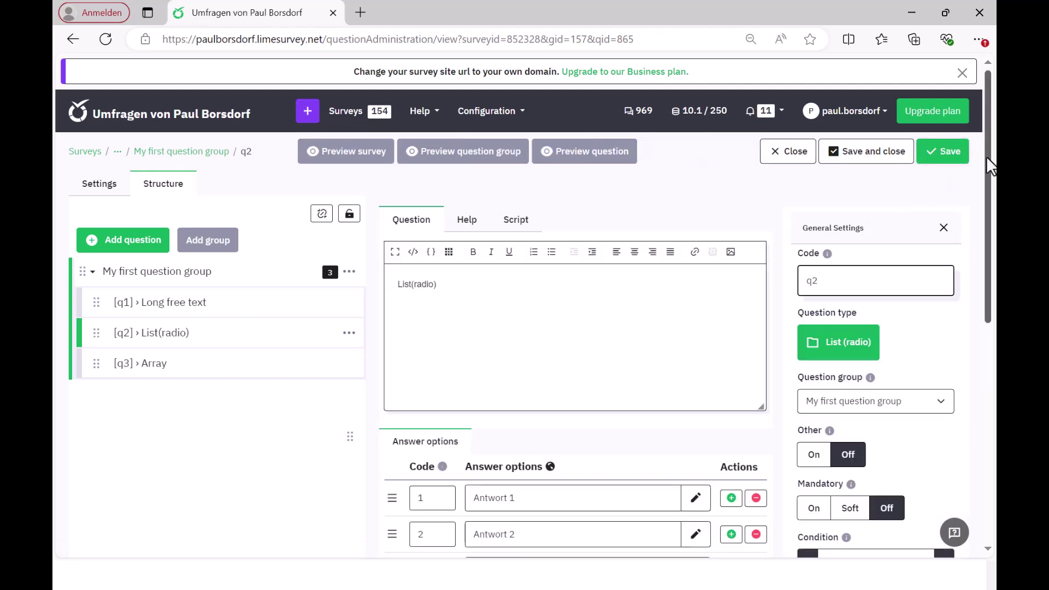
pyautogui.moveTo(987, 164); pyautogui.dragTo(995, 234)
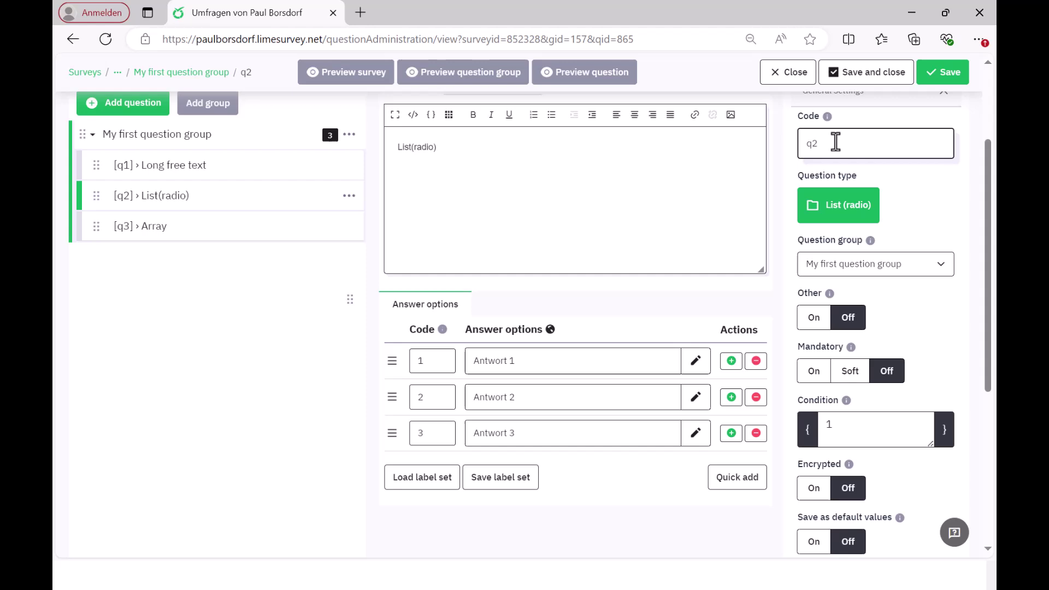
pyautogui.doubleClick(833, 143)
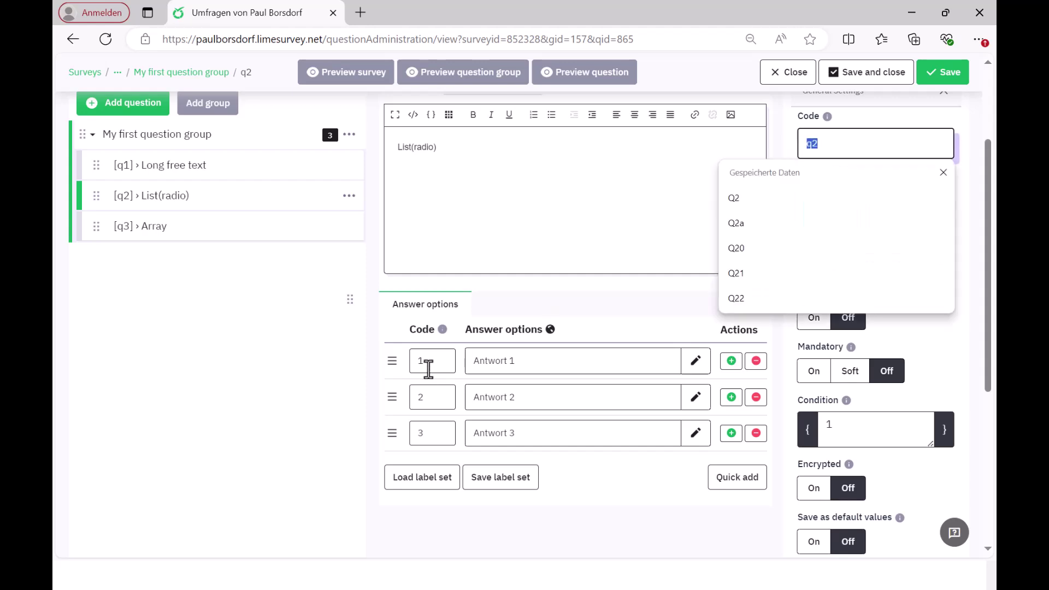
pyautogui.doubleClick(419, 362)
pyautogui.doubleClick(427, 397)
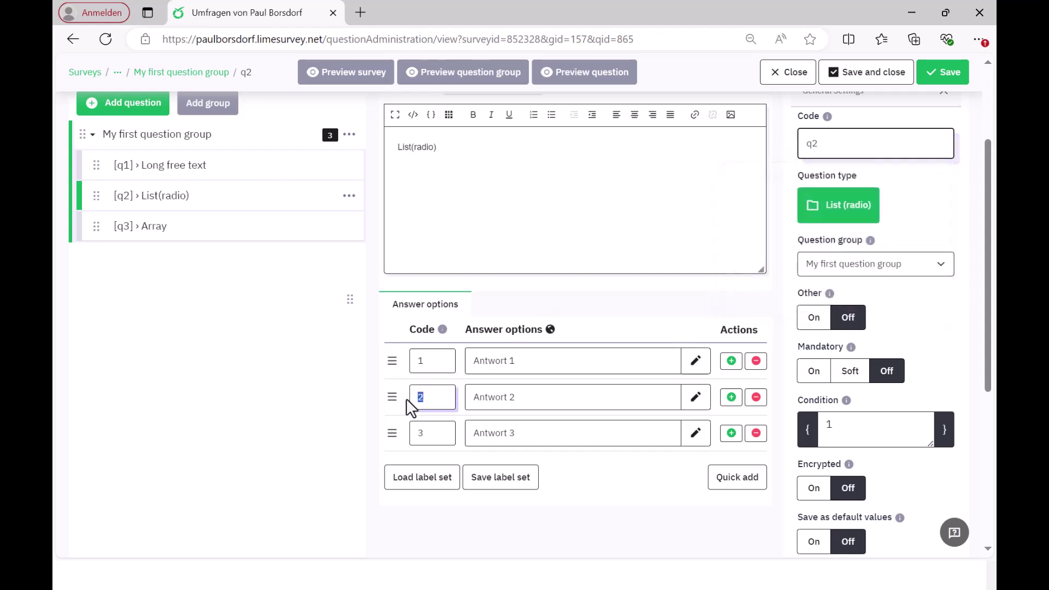
pyautogui.doubleClick(426, 432)
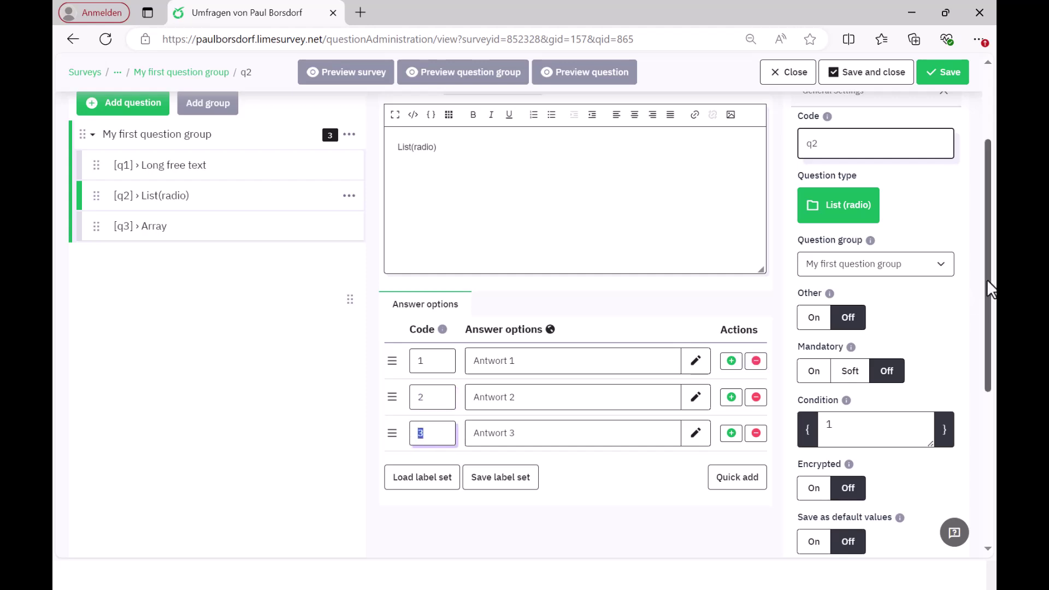
pyautogui.moveTo(986, 280); pyautogui.dragTo(994, 231)
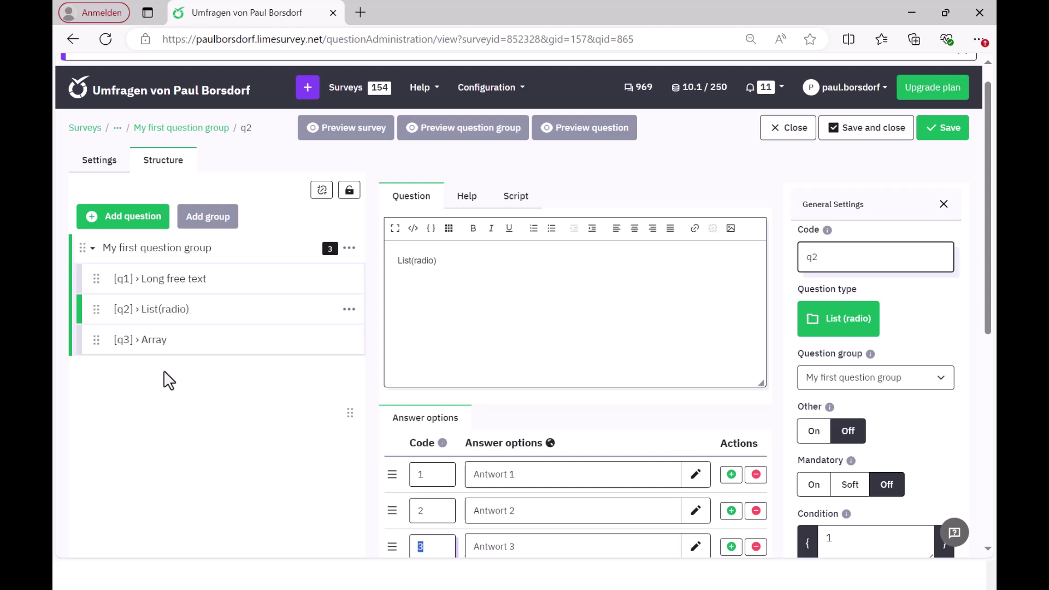
# Open Array question q3 for editing and inspect its code q3 and subquestion codes starting at SQ001.
pyautogui.click(152, 349)
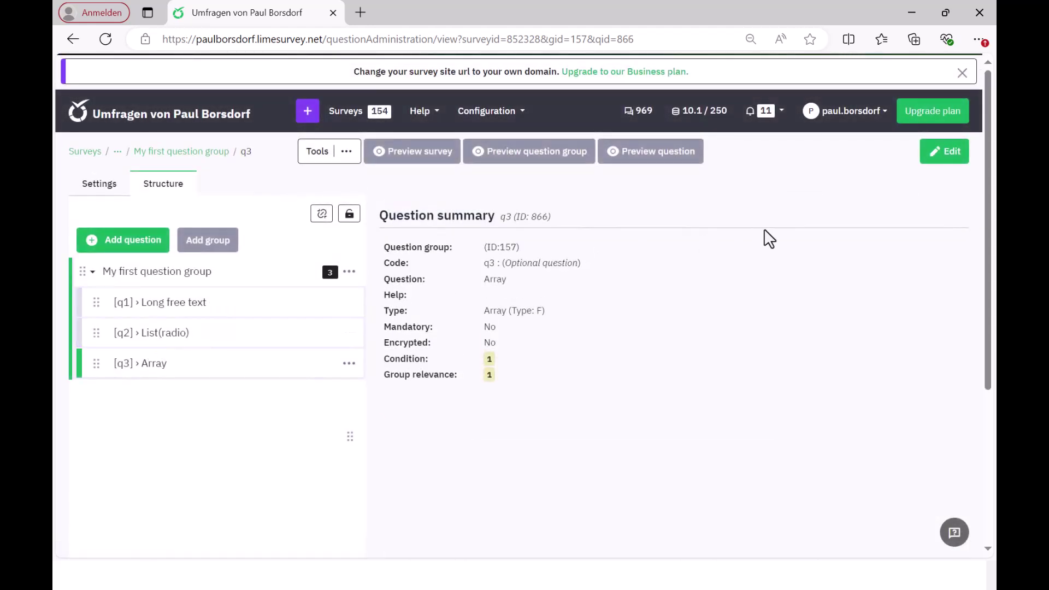
pyautogui.click(946, 159)
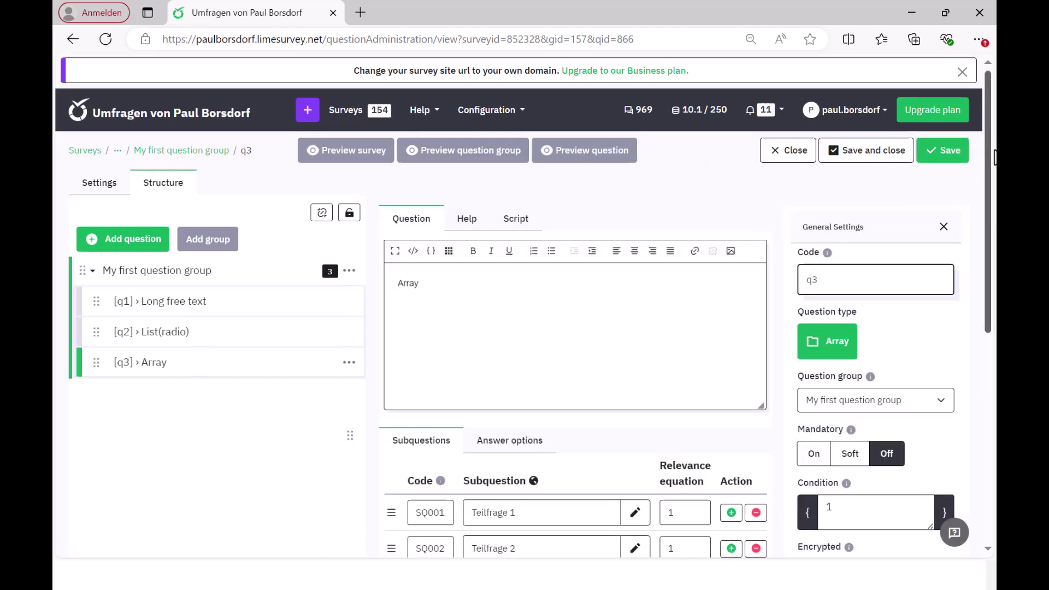
pyautogui.moveTo(993, 151); pyautogui.dragTo(995, 229)
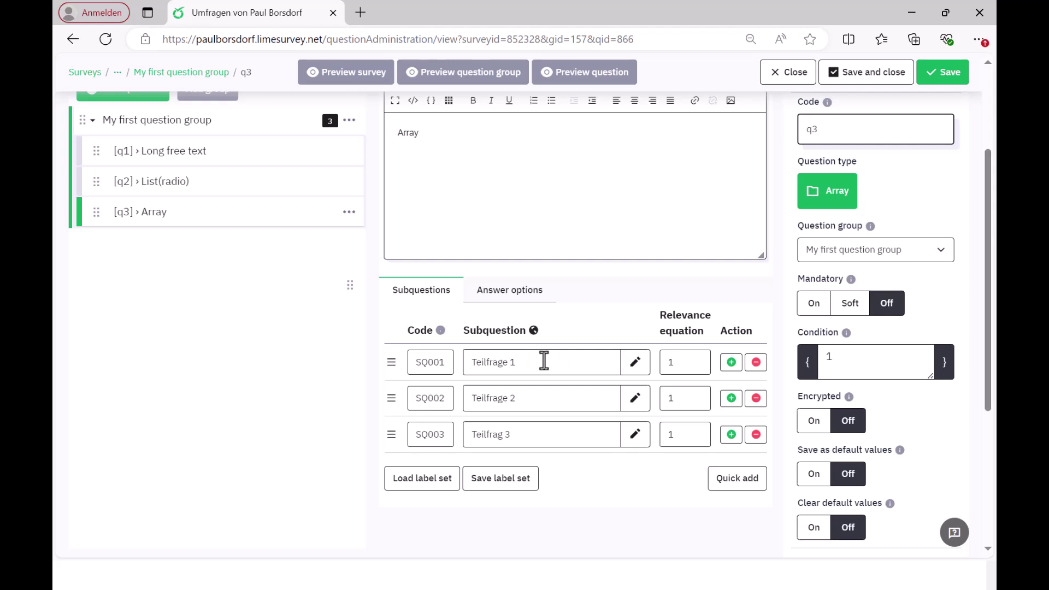
pyautogui.click(825, 118)
pyautogui.moveTo(826, 118); pyautogui.dragTo(803, 125)
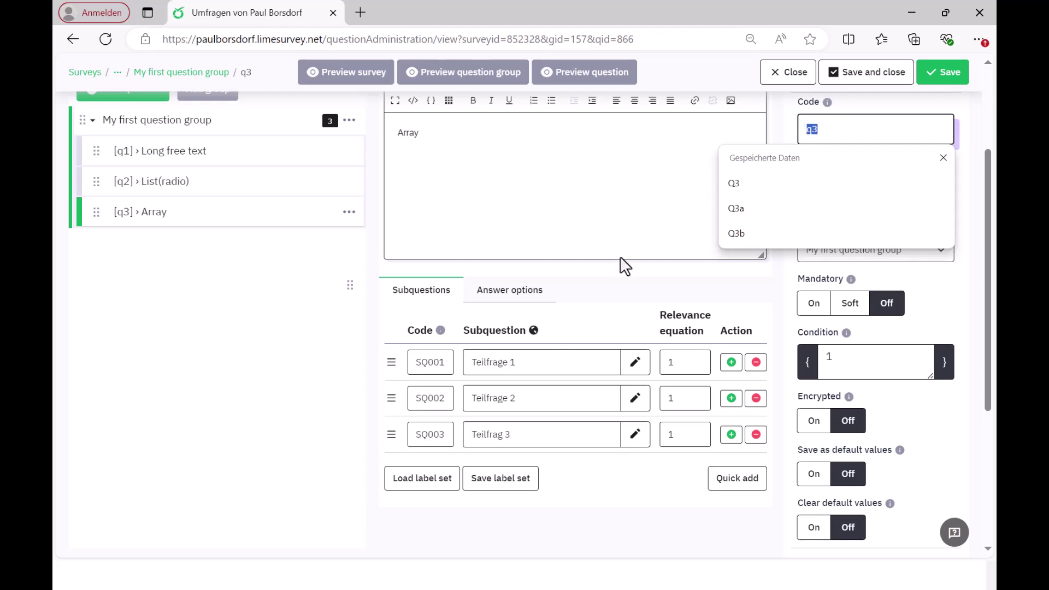
pyautogui.click(580, 284)
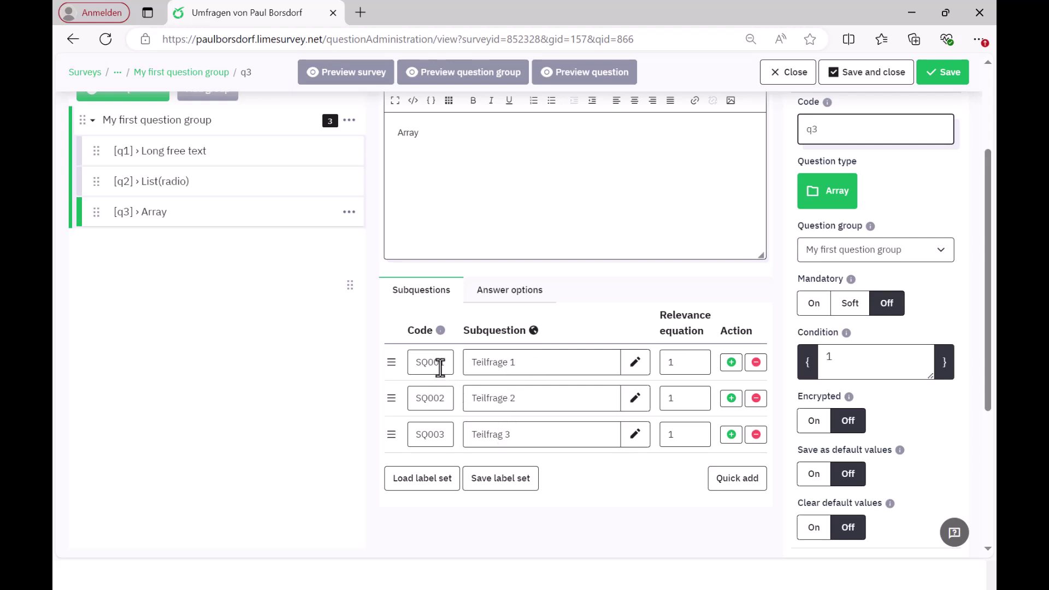
pyautogui.moveTo(445, 363); pyautogui.dragTo(407, 360)
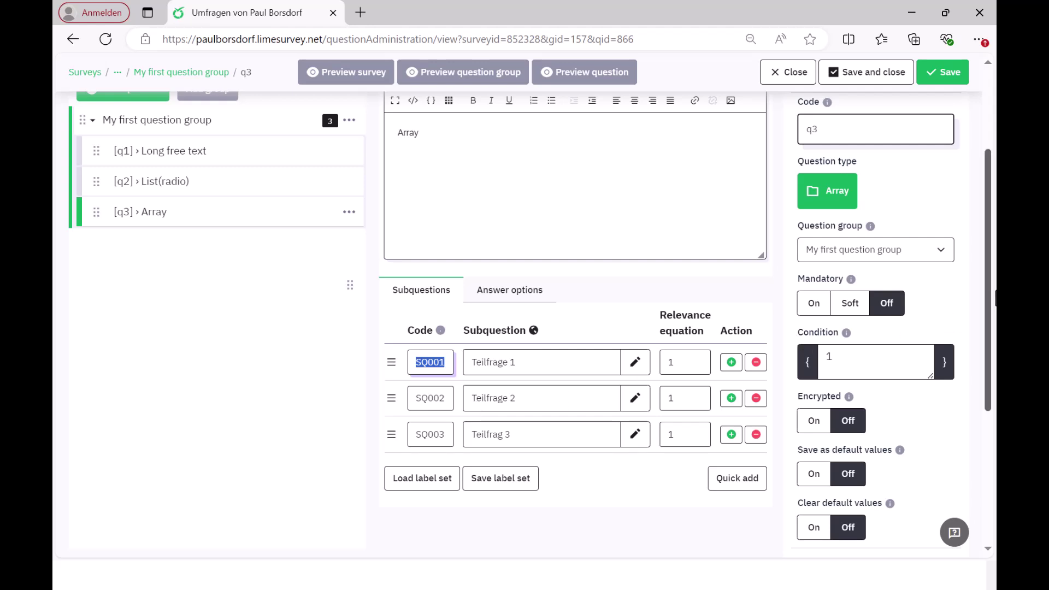
pyautogui.scroll(2, 992, 295)
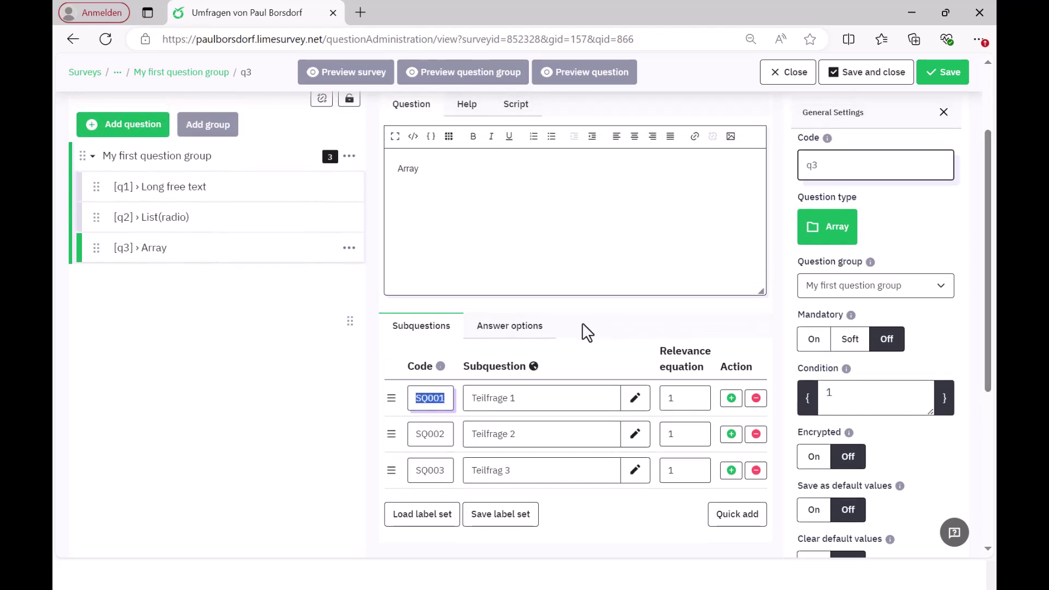
# Show q3's answer options and inspect their codes 1, 2 and 3 (Antwortoption 1–3).
pyautogui.click(508, 328)
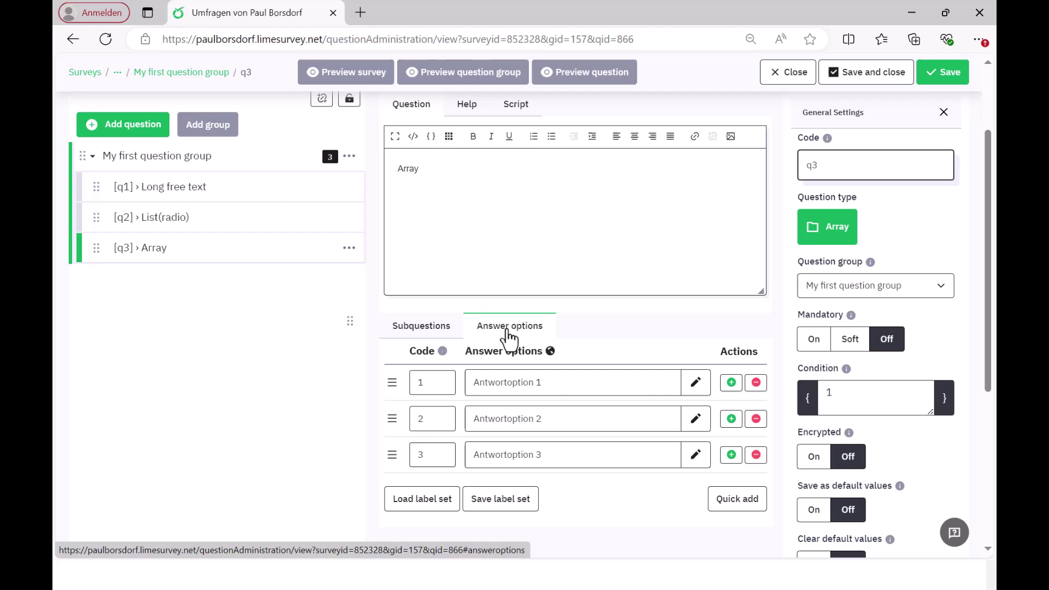
pyautogui.click(435, 383)
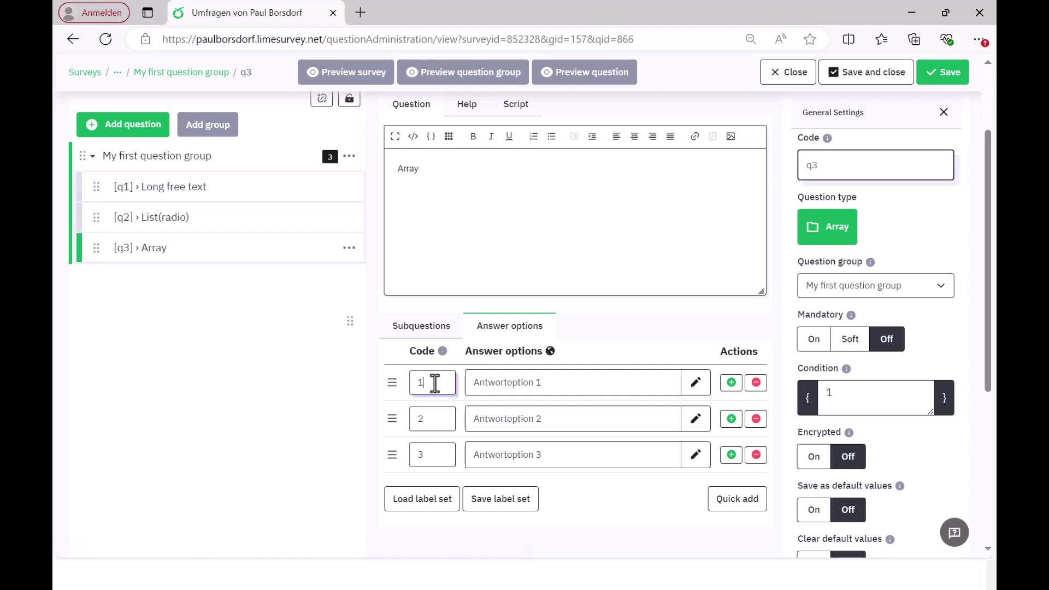
pyautogui.moveTo(434, 383); pyautogui.dragTo(416, 385)
pyautogui.click(425, 416)
pyautogui.moveTo(427, 452); pyautogui.dragTo(394, 466)
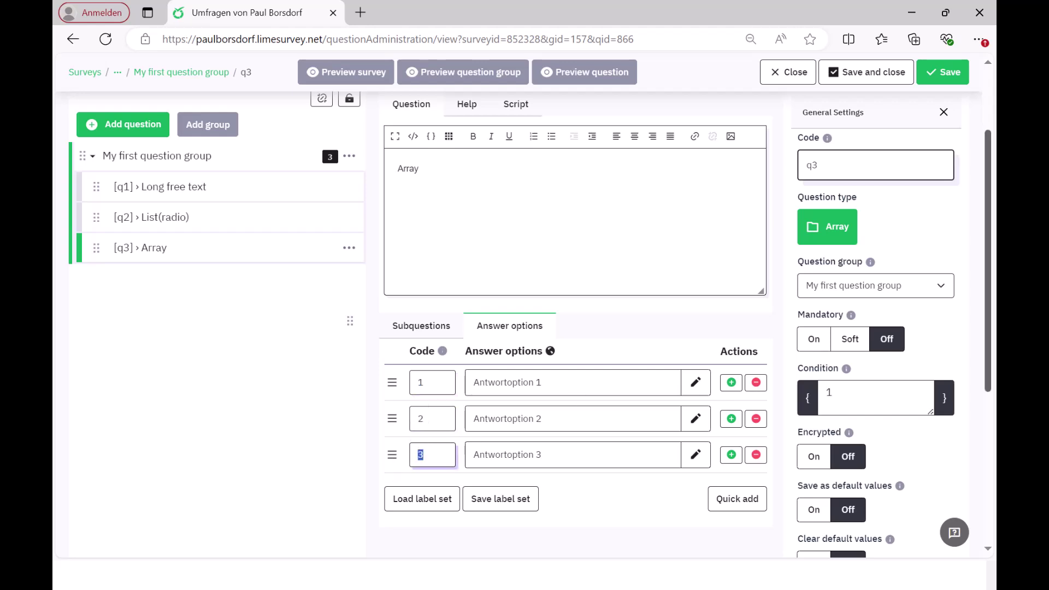
pyautogui.scroll(3, 990, 273)
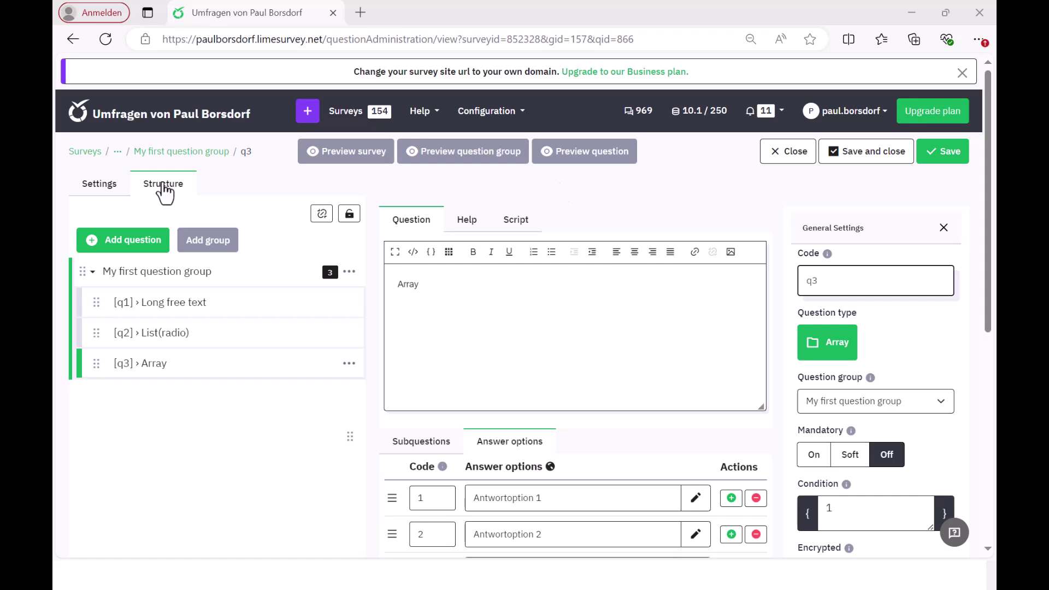
pyautogui.click(116, 154)
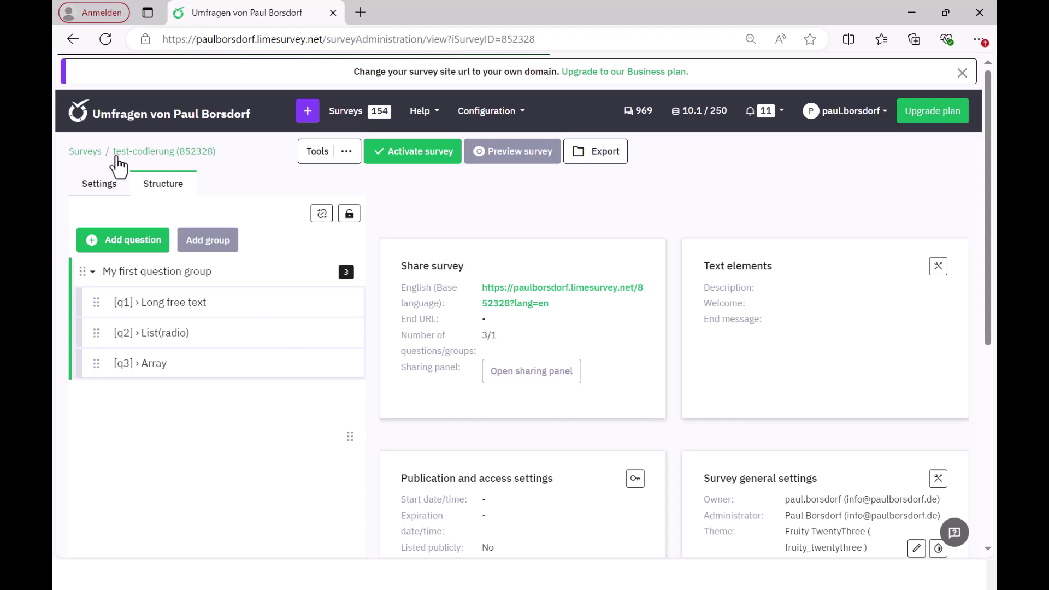
pyautogui.click(346, 151)
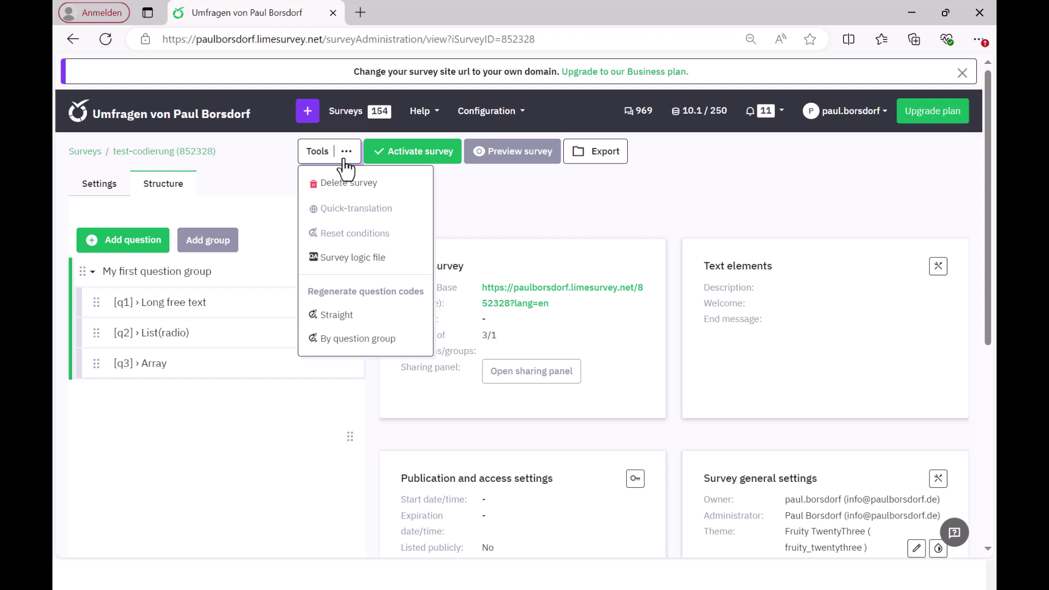
pyautogui.click(350, 261)
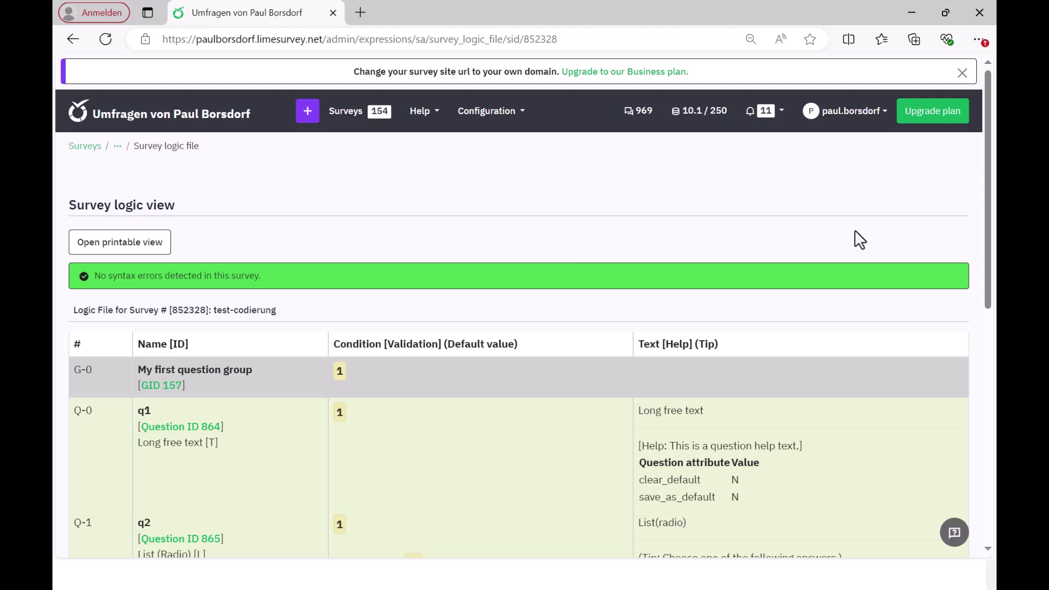
pyautogui.moveTo(988, 130); pyautogui.dragTo(994, 257)
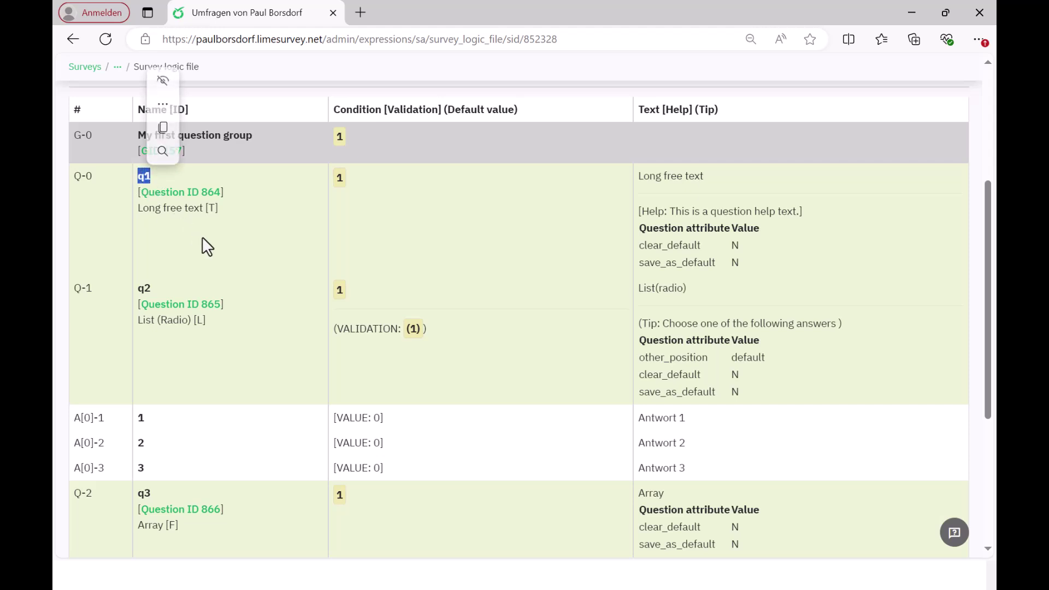
pyautogui.click(154, 290)
pyautogui.moveTo(154, 290); pyautogui.dragTo(134, 290)
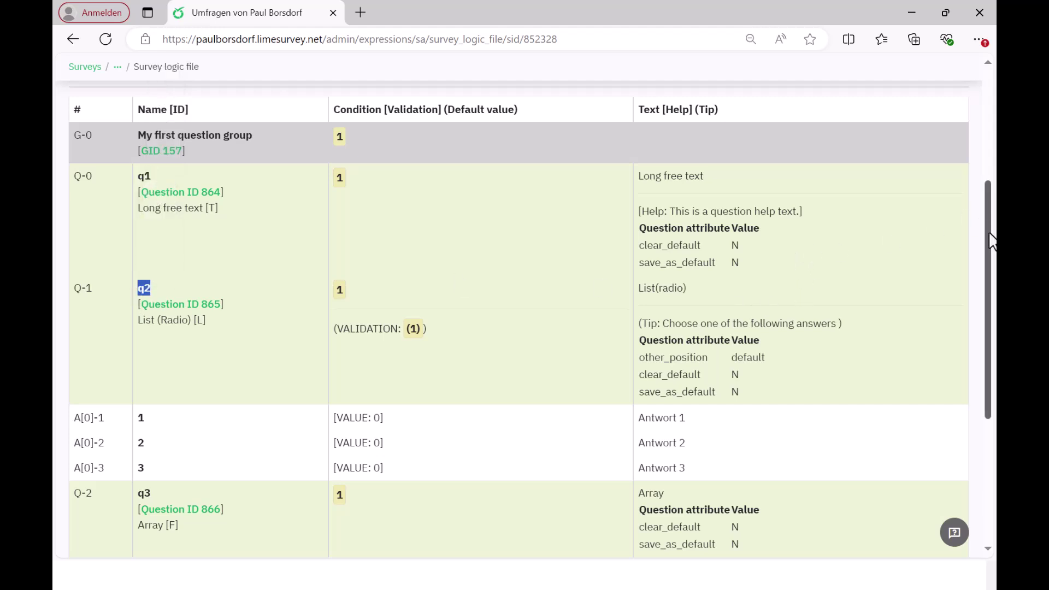
pyautogui.moveTo(991, 246); pyautogui.dragTo(994, 361)
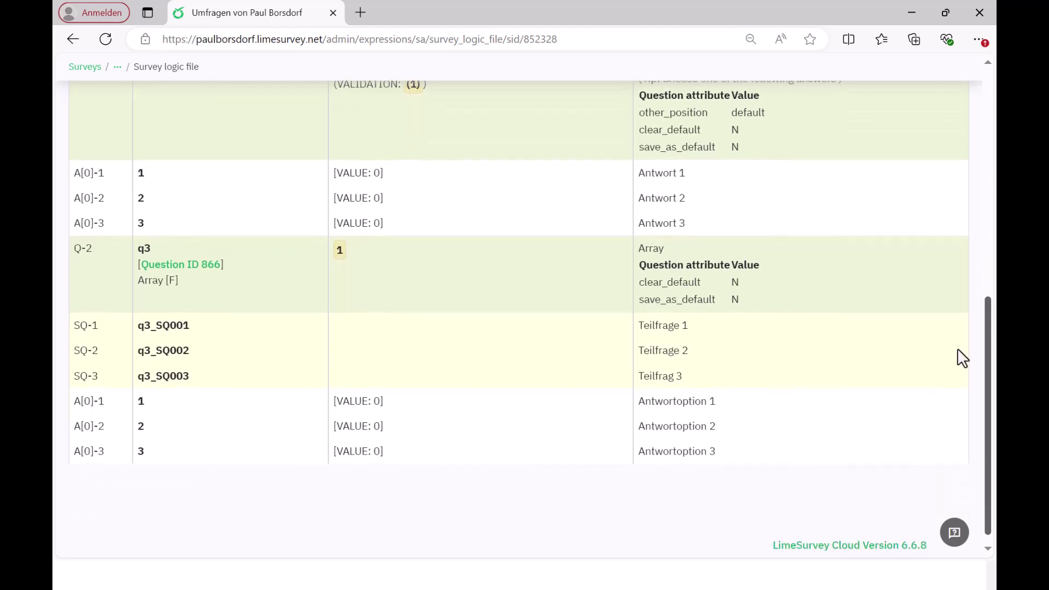
pyautogui.moveTo(146, 225); pyautogui.dragTo(132, 175)
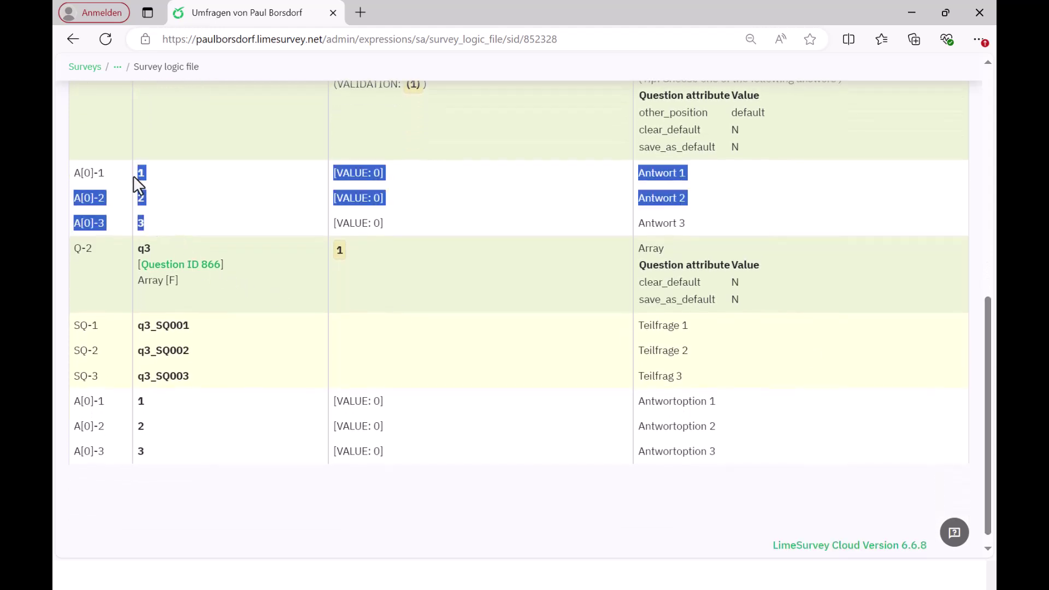
pyautogui.doubleClick(161, 252)
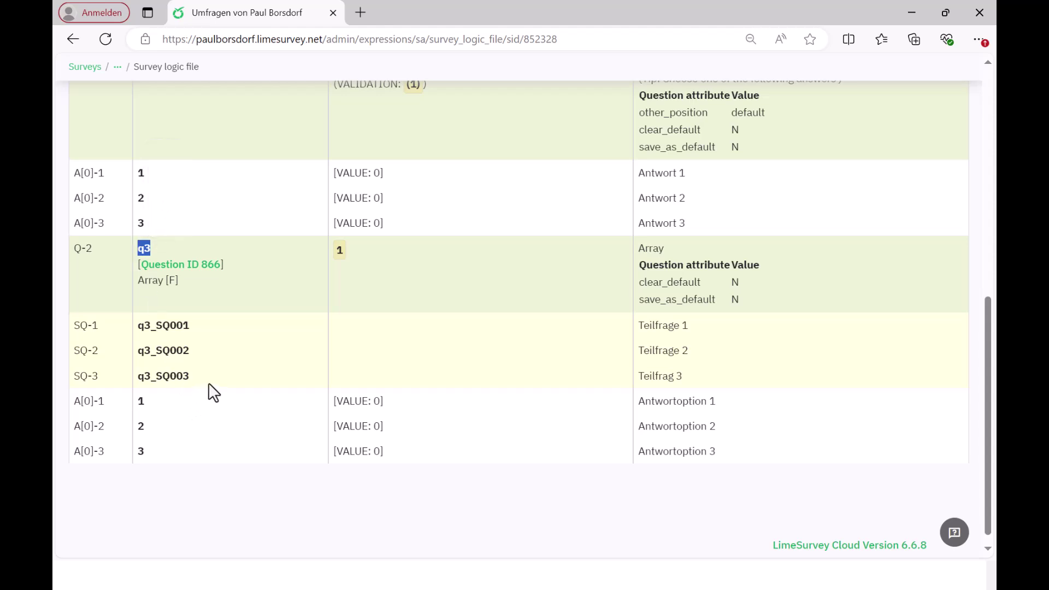
pyautogui.click(171, 369)
pyautogui.moveTo(171, 369); pyautogui.dragTo(136, 326)
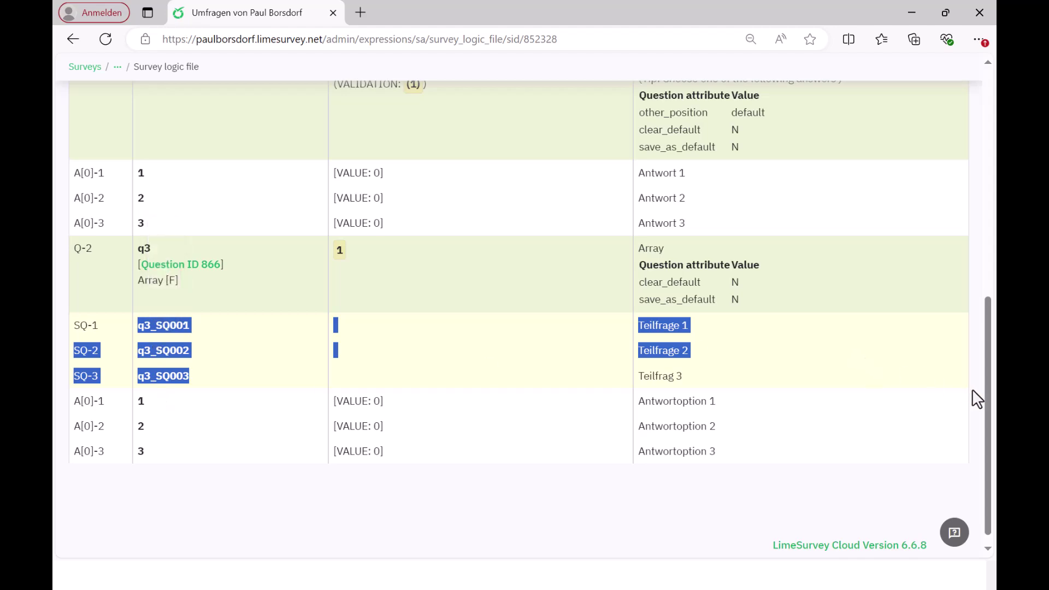
pyautogui.moveTo(992, 404); pyautogui.dragTo(995, 148)
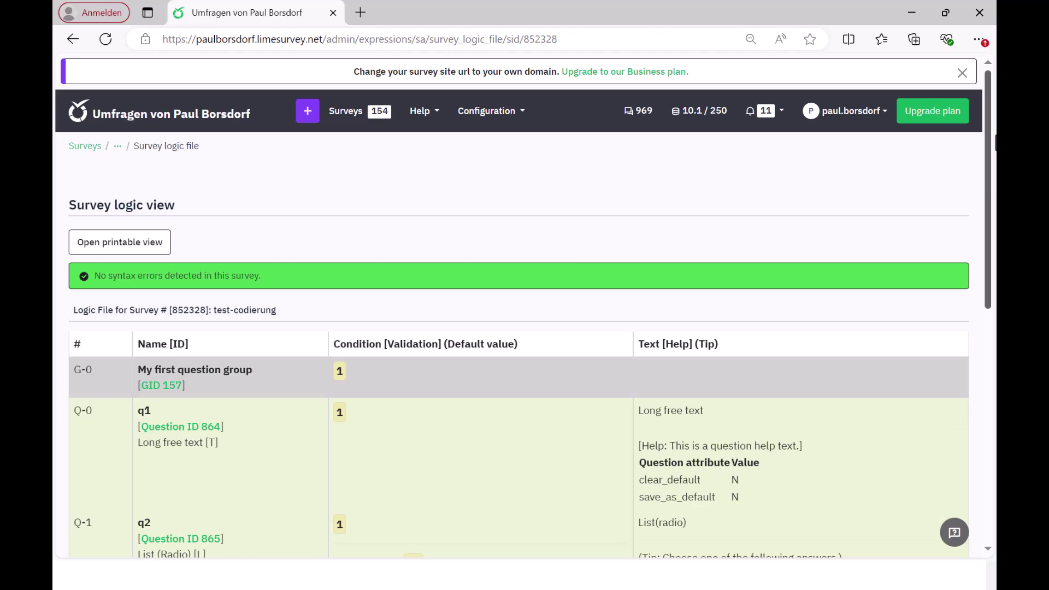
pyautogui.moveTo(995, 143); pyautogui.dragTo(995, 407)
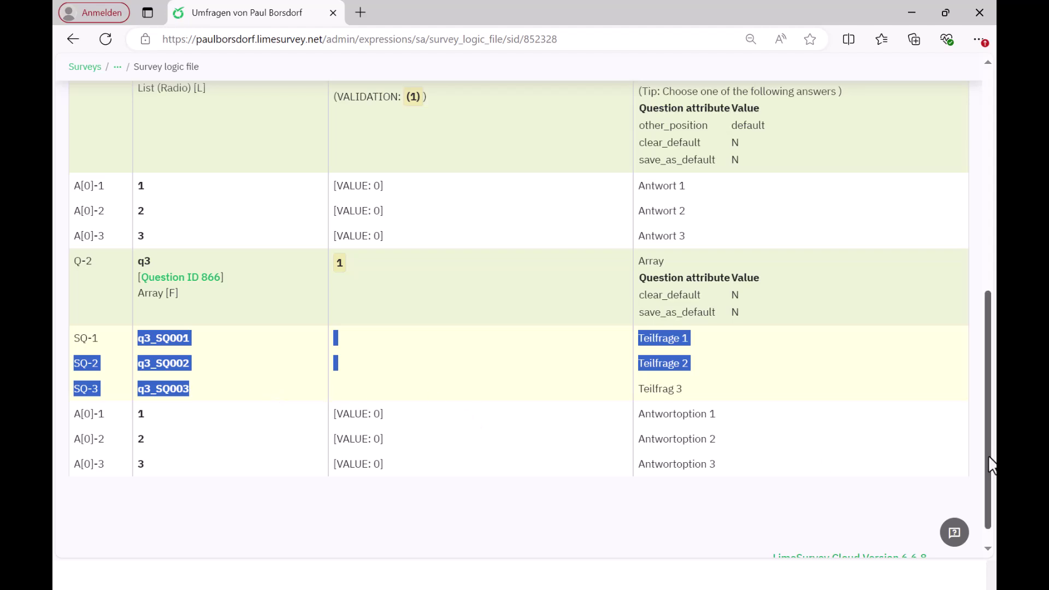
pyautogui.moveTo(989, 458); pyautogui.dragTo(995, 216)
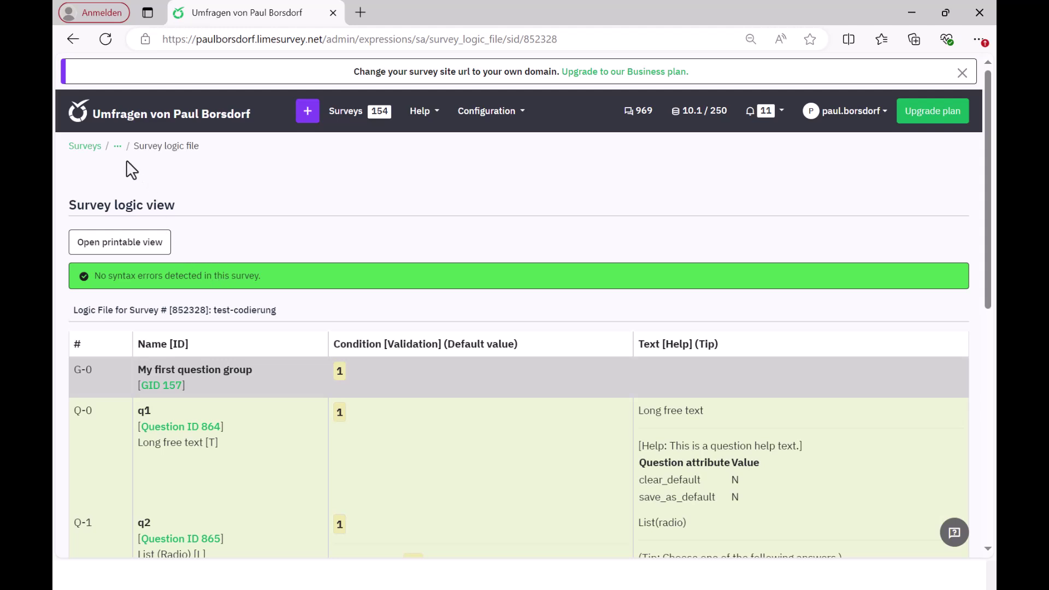
# From the test-codierung overview, activate the survey with Save and activate.
pyautogui.click(117, 147)
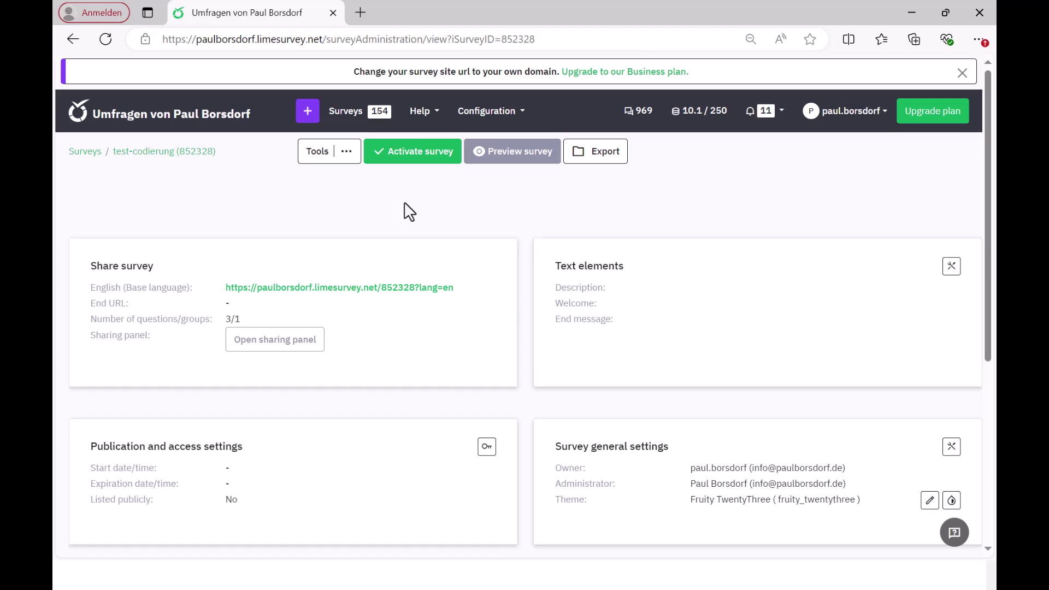
pyautogui.click(407, 158)
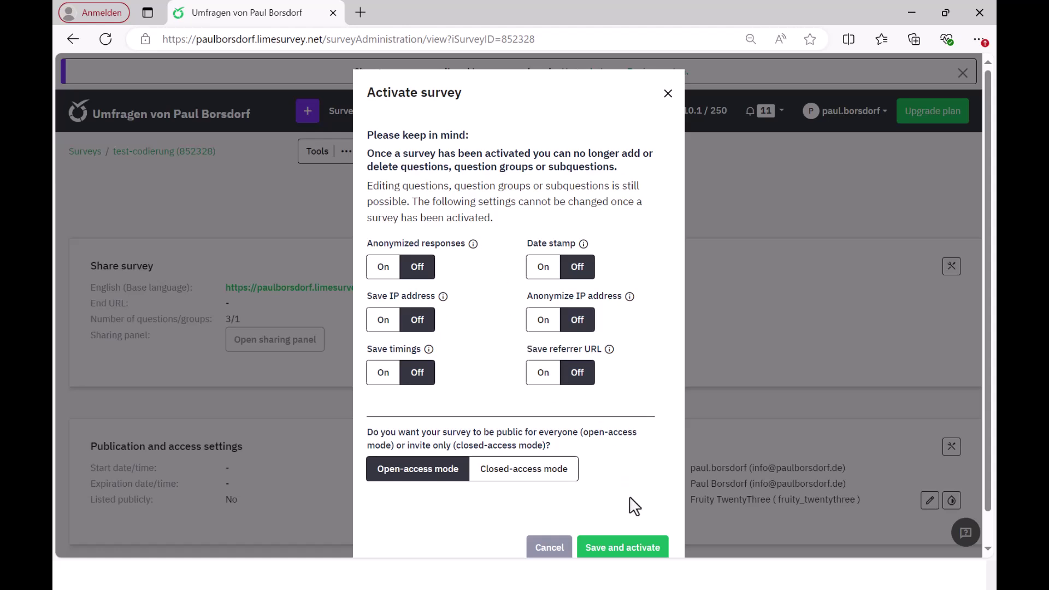
pyautogui.click(634, 552)
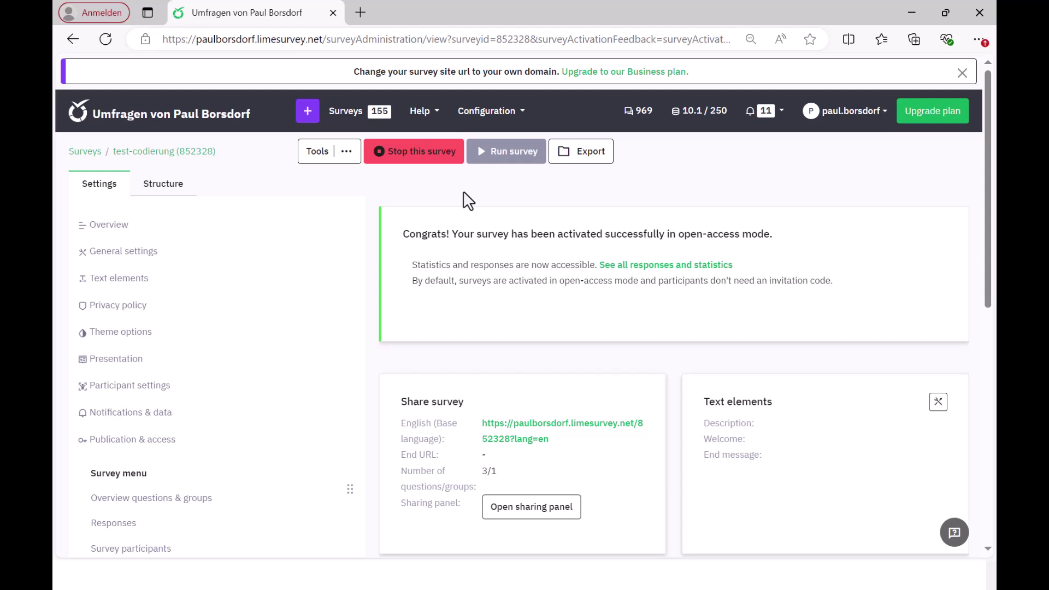
# Launch the live survey and enter 'text' as the q1 long free-text answer.
pyautogui.click(511, 165)
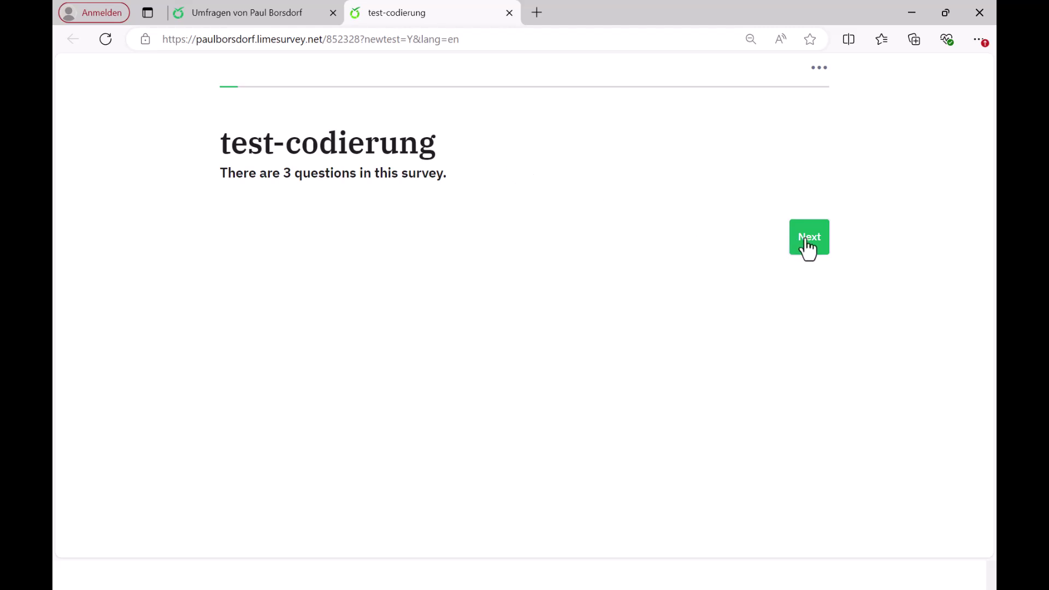
pyautogui.click(809, 251)
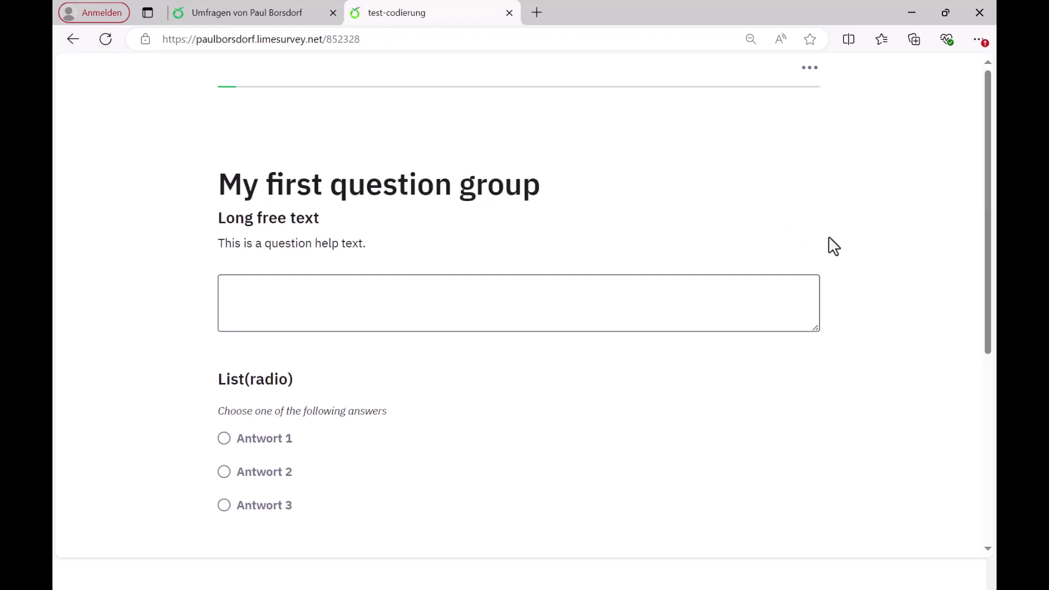
pyautogui.scroll(-1, 991, 167)
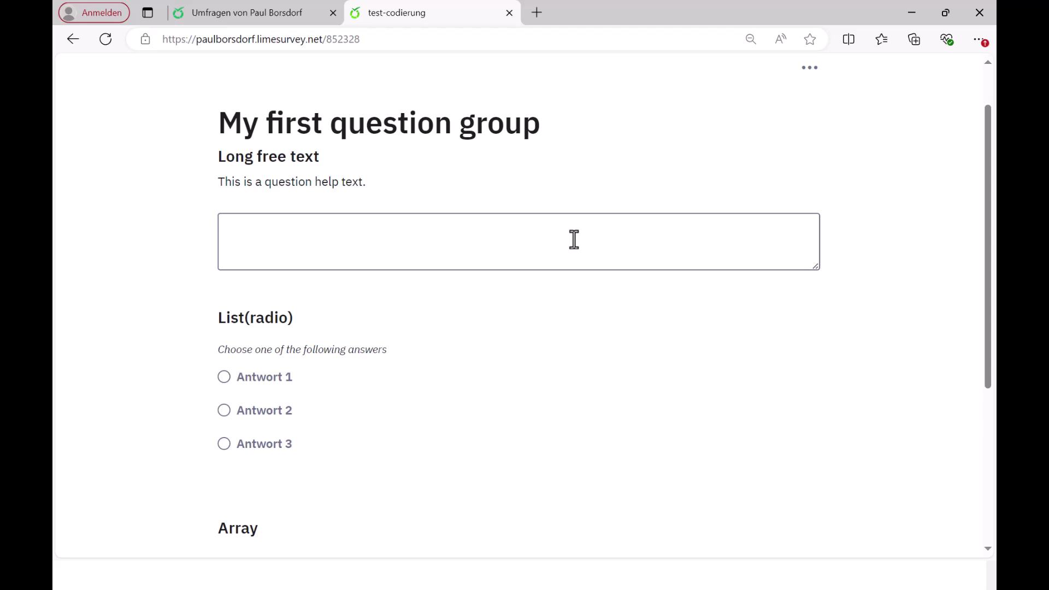
pyautogui.click(514, 241)
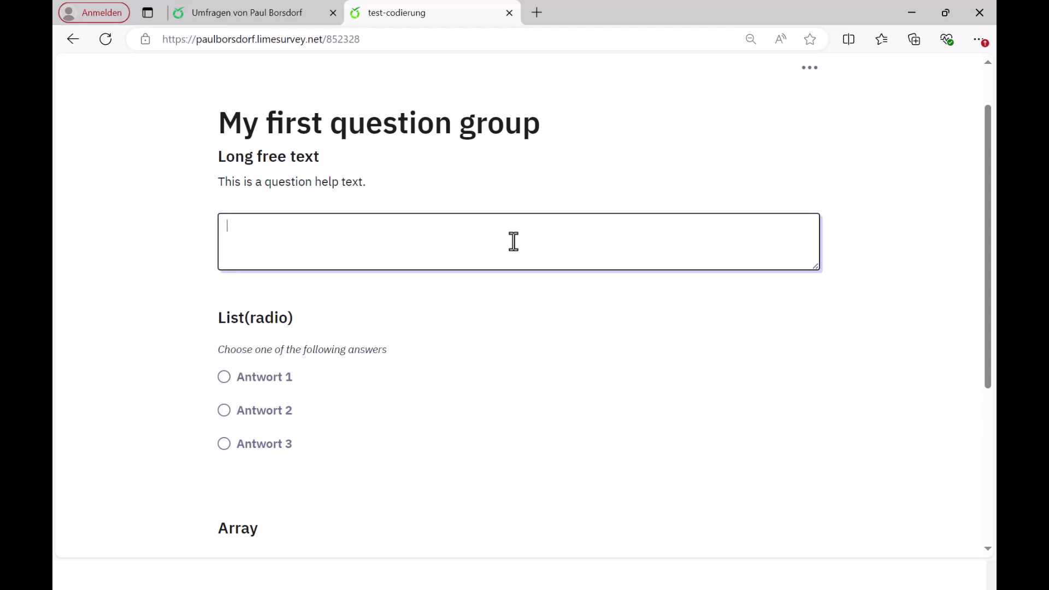
pyautogui.write('text')
# Choose Antwort 1 for q2, Antwortoption 2 for Teilfrage 2, and submit the response.
pyautogui.click(228, 387)
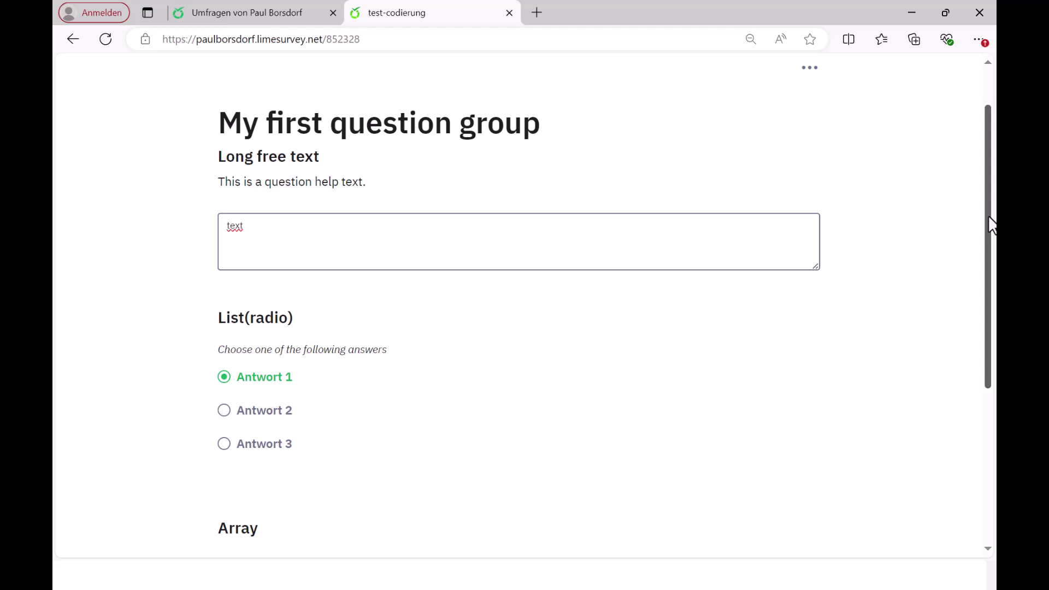
pyautogui.scroll(-5, 987, 222)
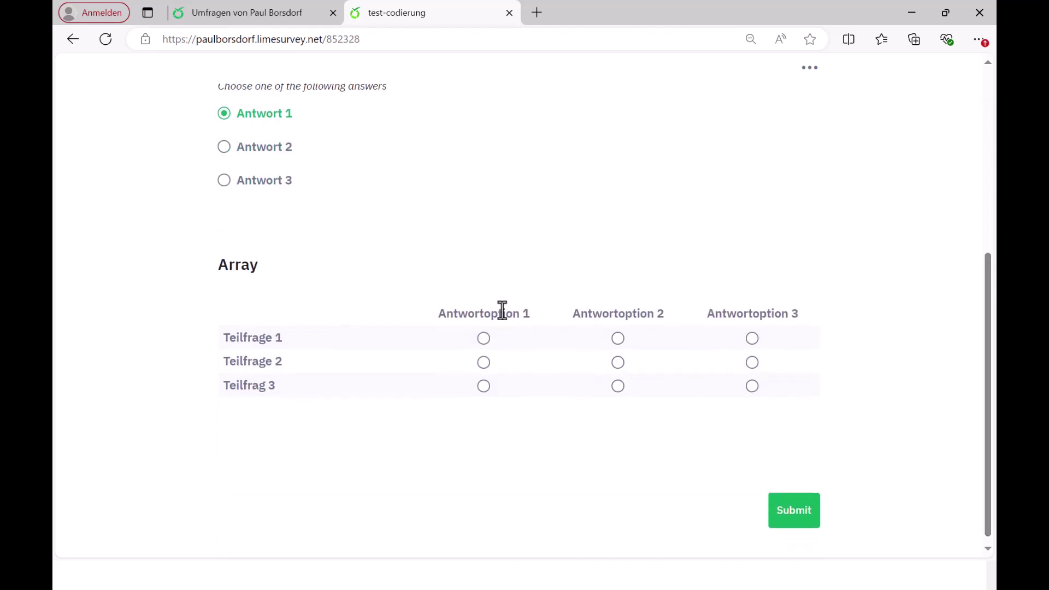
pyautogui.click(620, 362)
pyautogui.click(807, 514)
pyautogui.click(805, 513)
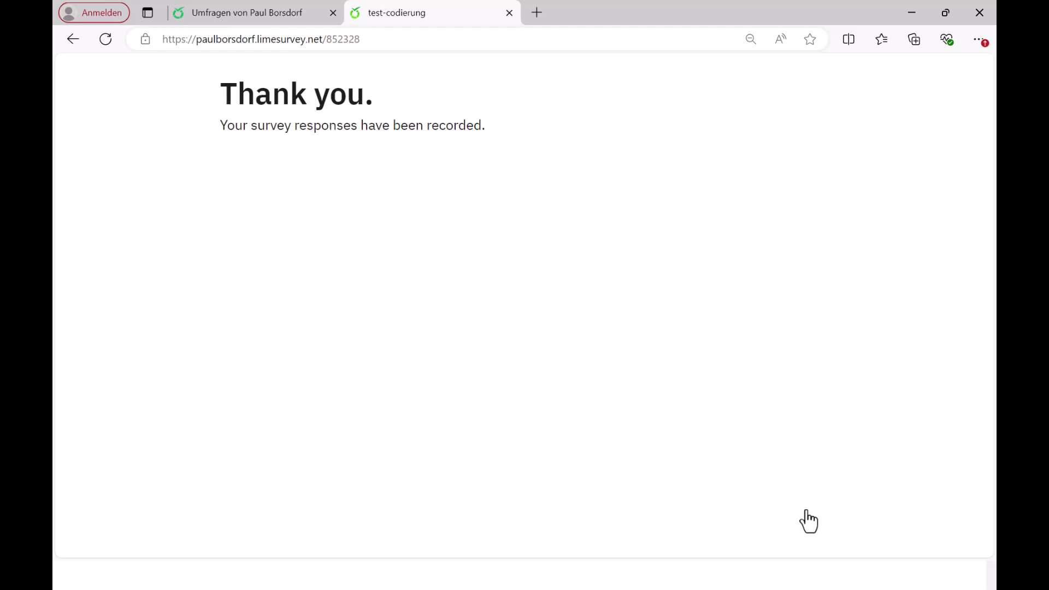
# Open the survey's Responses table and scroll to the q1 'text' and q2 Antwort 1 [1] values.
pyautogui.click(276, 20)
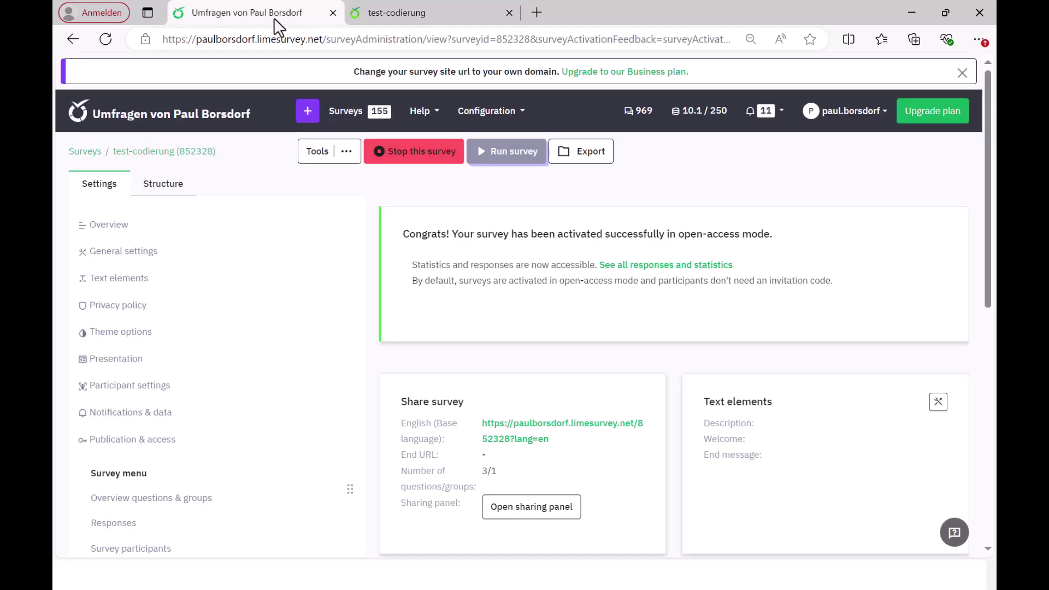
pyautogui.click(200, 526)
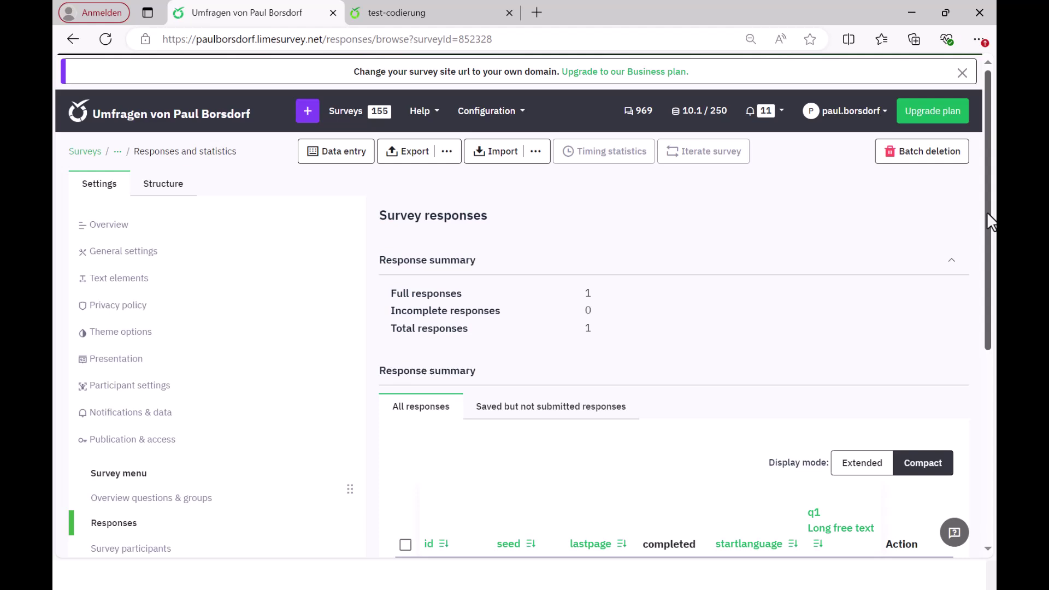
pyautogui.moveTo(986, 210); pyautogui.dragTo(985, 335)
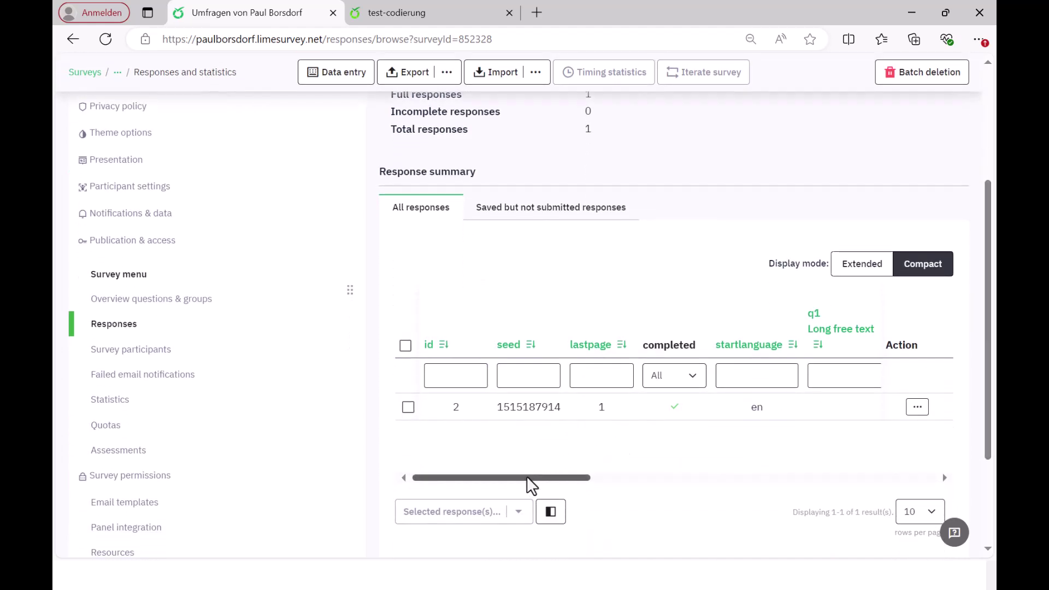
pyautogui.moveTo(535, 478); pyautogui.dragTo(615, 485)
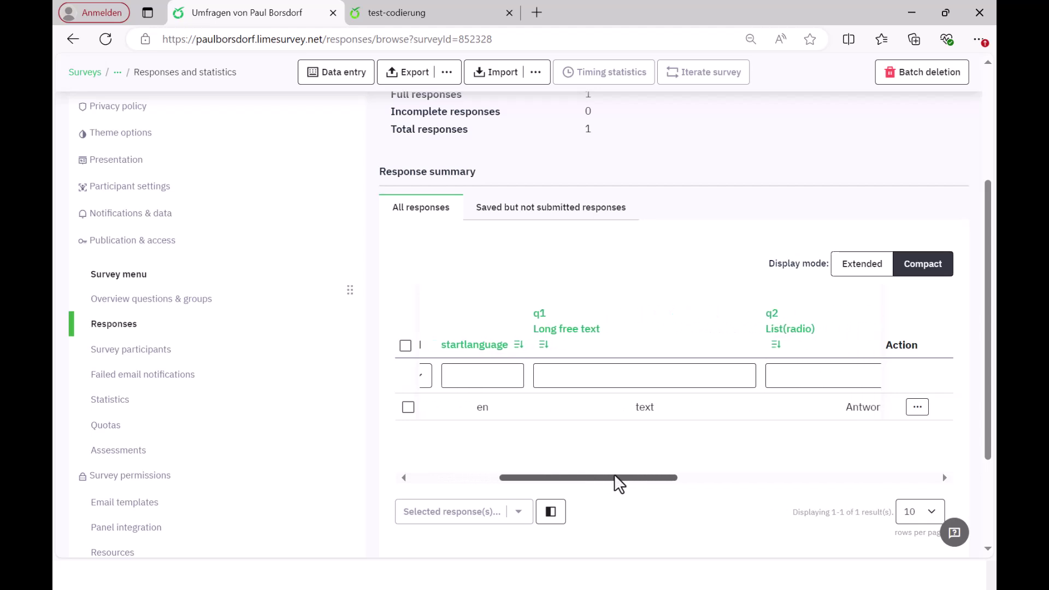
pyautogui.moveTo(555, 327)
pyautogui.mouseDown()
pyautogui.moveTo(534, 311)
pyautogui.moveTo(540, 324)
pyautogui.mouseUp()
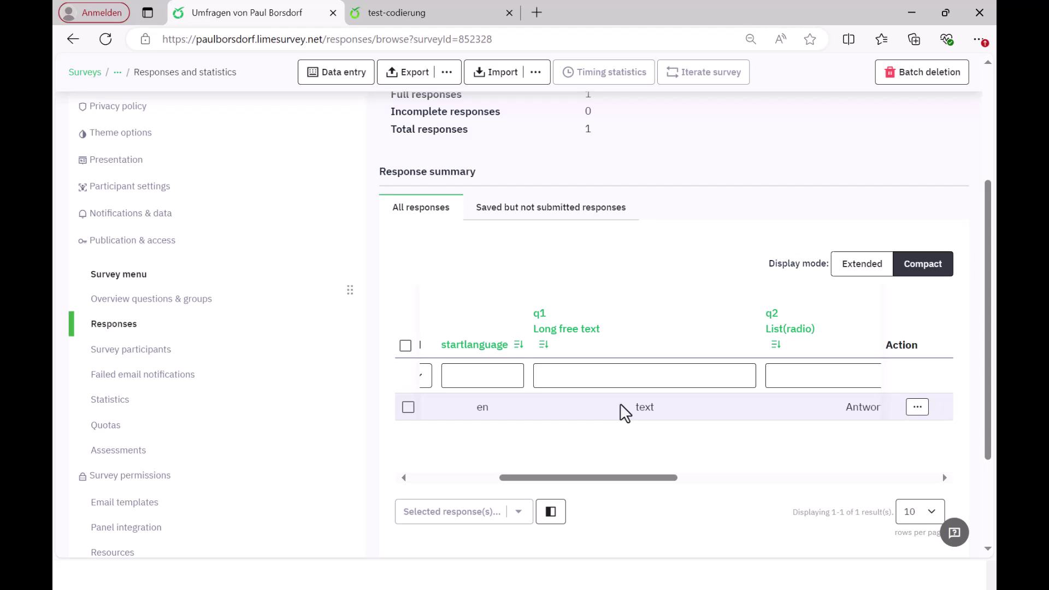
pyautogui.moveTo(625, 414); pyautogui.dragTo(667, 416)
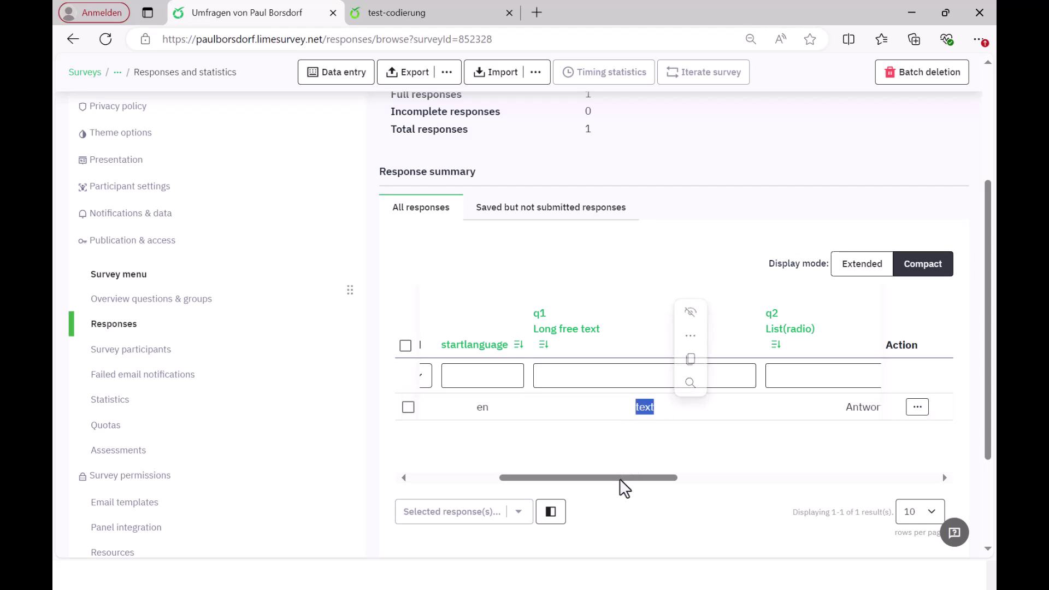
pyautogui.moveTo(617, 476); pyautogui.dragTo(681, 485)
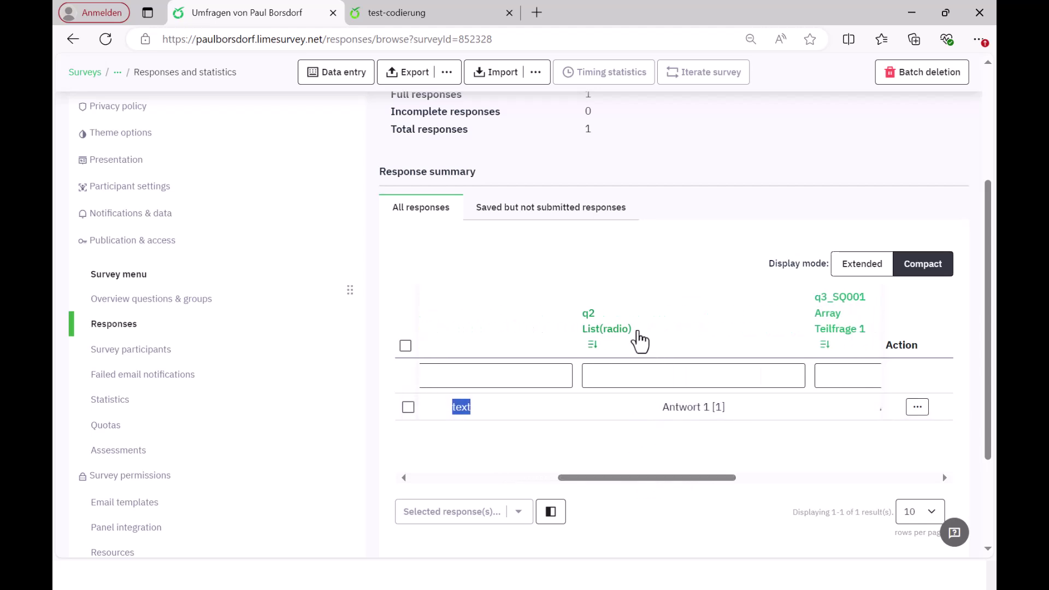
pyautogui.moveTo(616, 317); pyautogui.dragTo(576, 312)
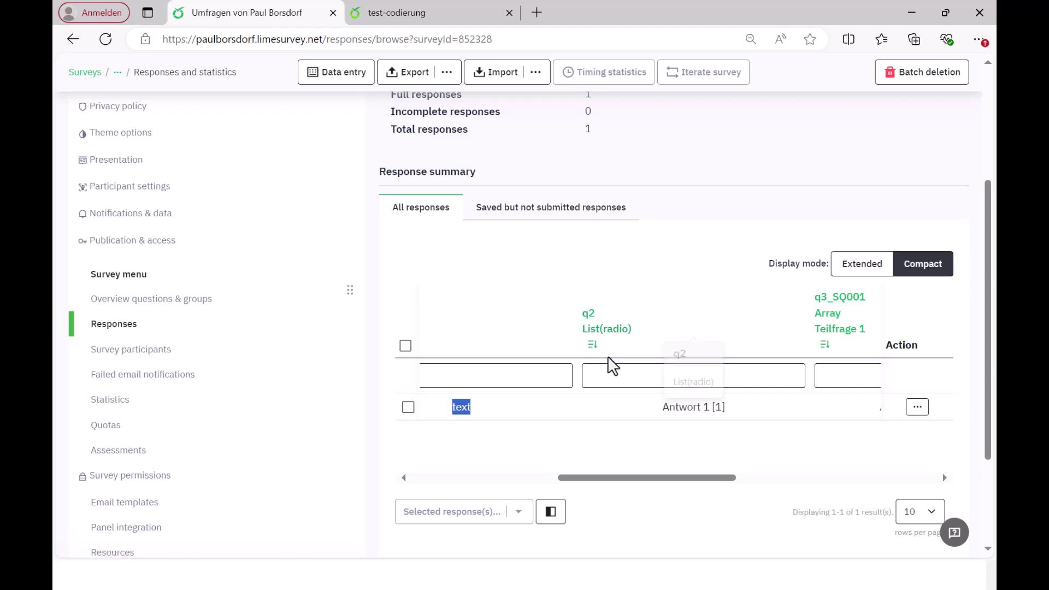
pyautogui.moveTo(646, 407); pyautogui.dragTo(744, 407)
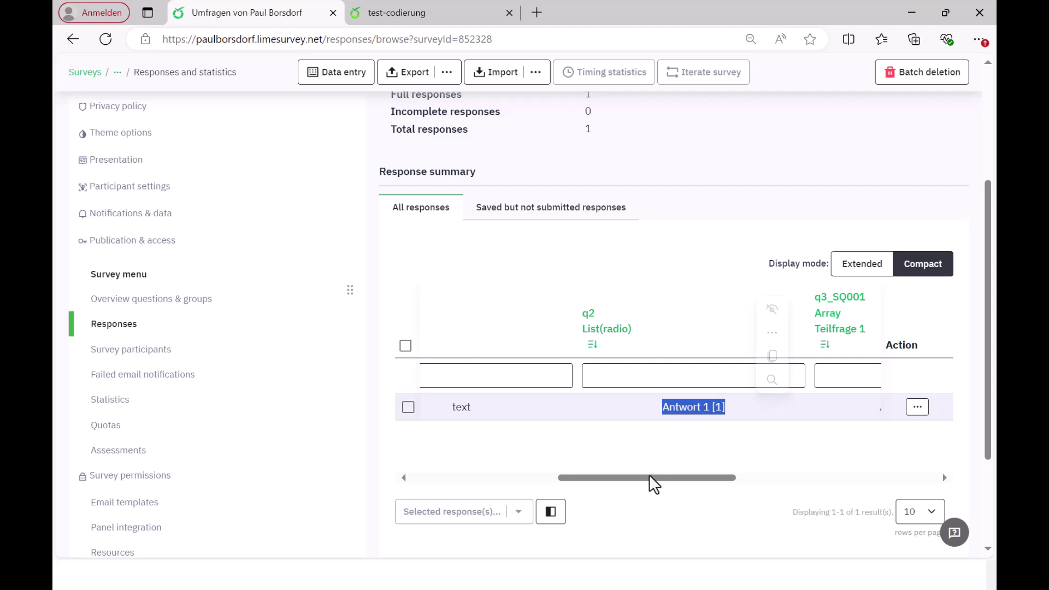
pyautogui.moveTo(654, 478); pyautogui.dragTo(723, 483)
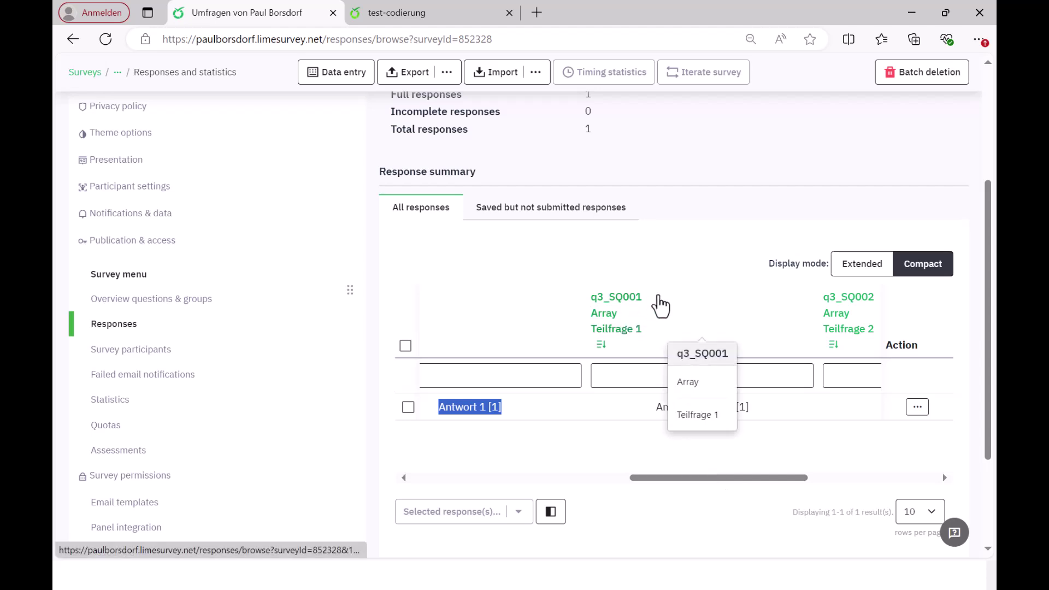
pyautogui.moveTo(660, 305)
pyautogui.mouseDown()
pyautogui.moveTo(627, 290)
pyautogui.moveTo(594, 303)
pyautogui.moveTo(649, 300)
pyautogui.mouseUp()
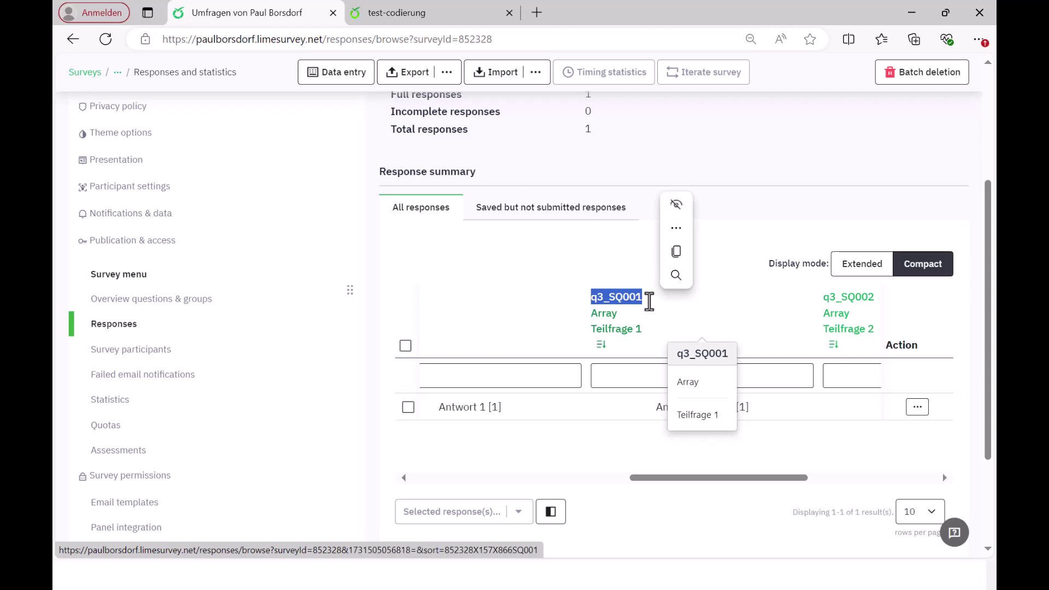
pyautogui.moveTo(681, 485); pyautogui.dragTo(734, 487)
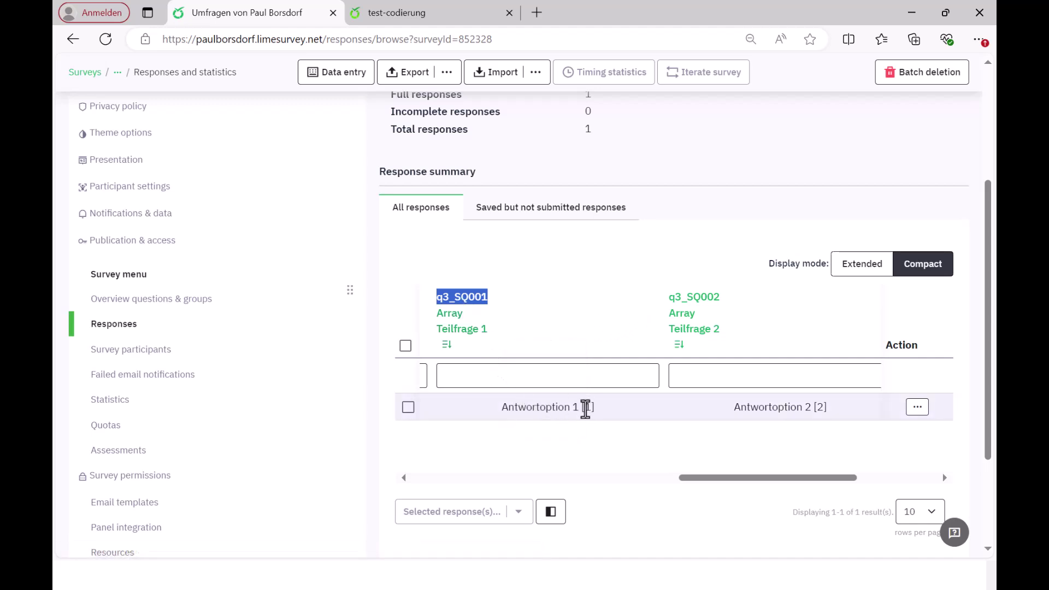
pyautogui.click(586, 408)
pyautogui.moveTo(587, 409); pyautogui.dragTo(578, 407)
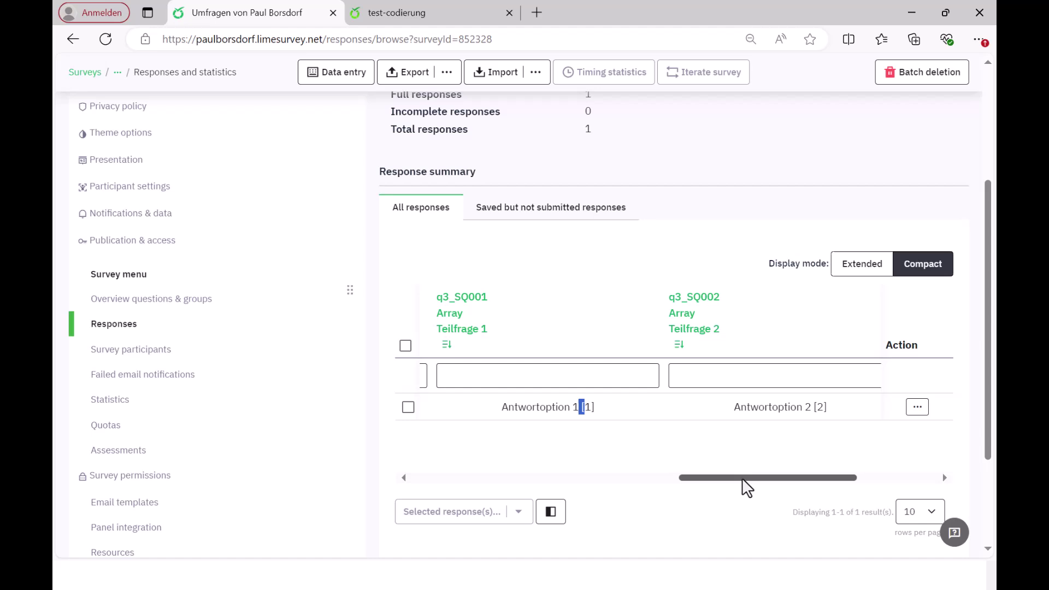
pyautogui.moveTo(742, 480); pyautogui.dragTo(835, 473)
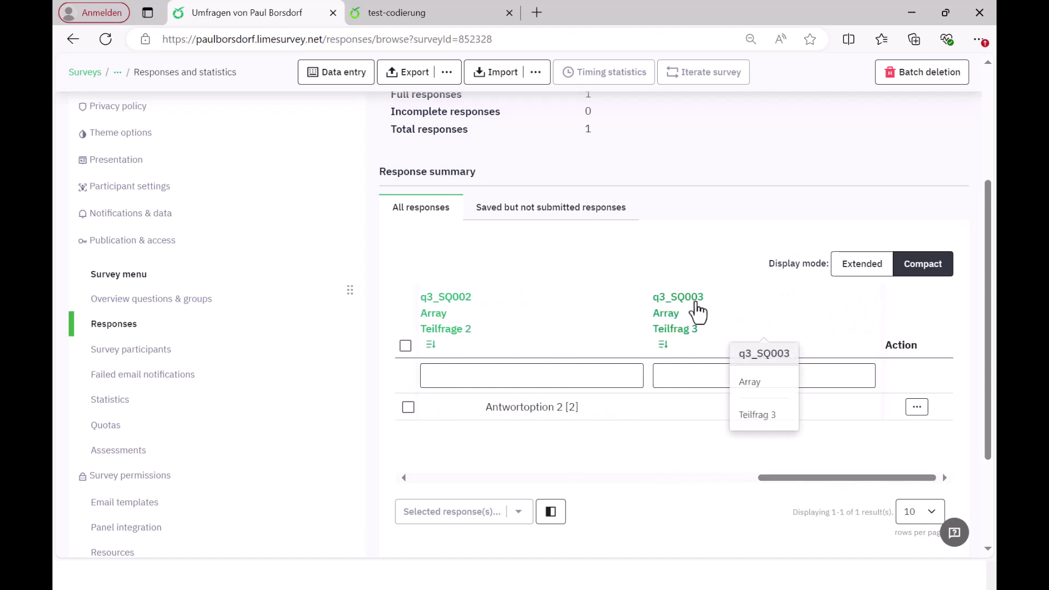
pyautogui.click(736, 412)
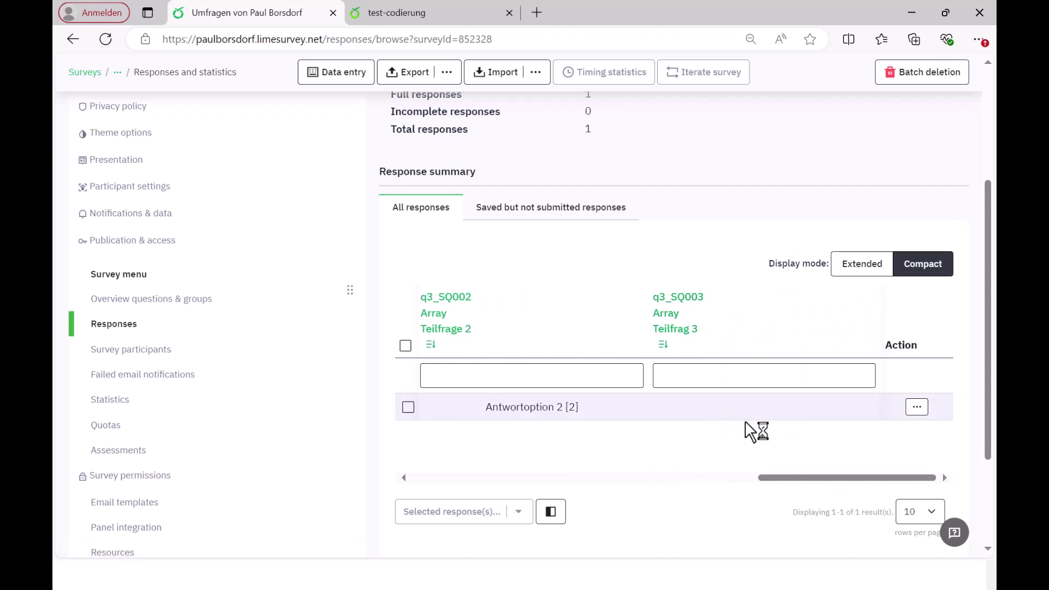